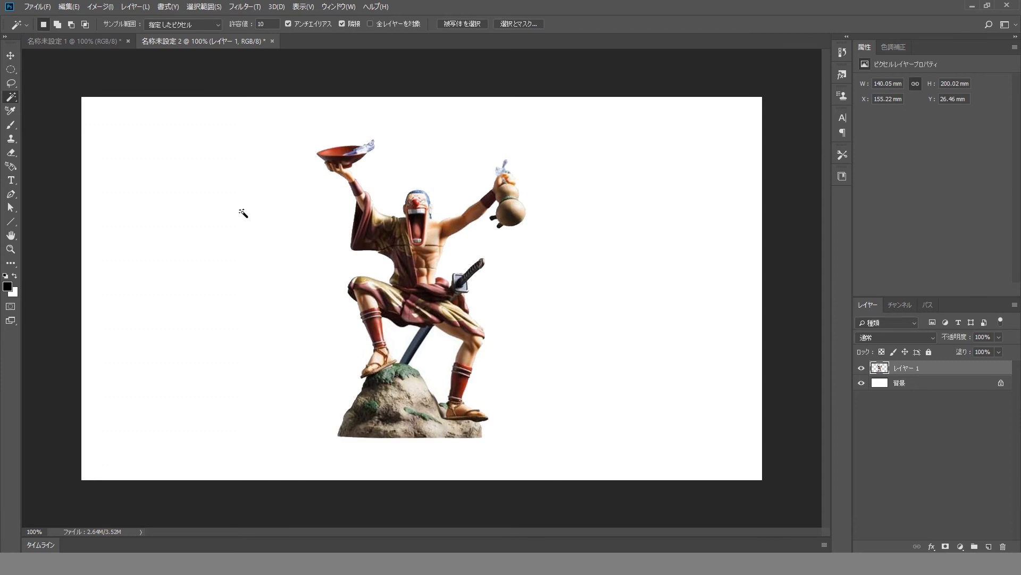
Create a new path and trace a curve along the figure's upper chest line, dipping under the chin, with the Pen tool.
{"action": "left_click", "coordinate": [10, 56]}
{"action": "left_click", "coordinate": [928, 305]}
{"action": "left_click", "coordinate": [989, 547]}
{"action": "left_click", "coordinate": [10, 194]}
{"action": "left_click_drag", "start_coordinate": [376, 316], "coordinate": [479, 317]}
{"action": "left_click_drag", "start_coordinate": [400, 87], "coordinate": [372, 362]}
{"action": "left_click", "coordinate": [331, 301]}
{"action": "left_click_drag", "start_coordinate": [403, 273], "coordinate": [424, 269]}
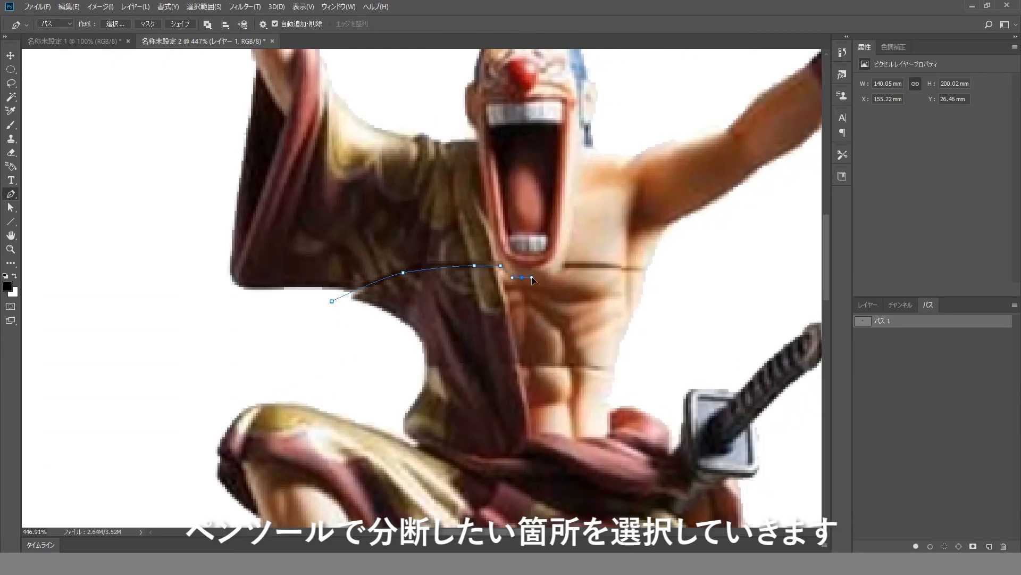
{"action": "left_click_drag", "start_coordinate": [533, 279], "coordinate": [532, 277]}
{"action": "left_click_drag", "start_coordinate": [548, 275], "coordinate": [553, 274]}
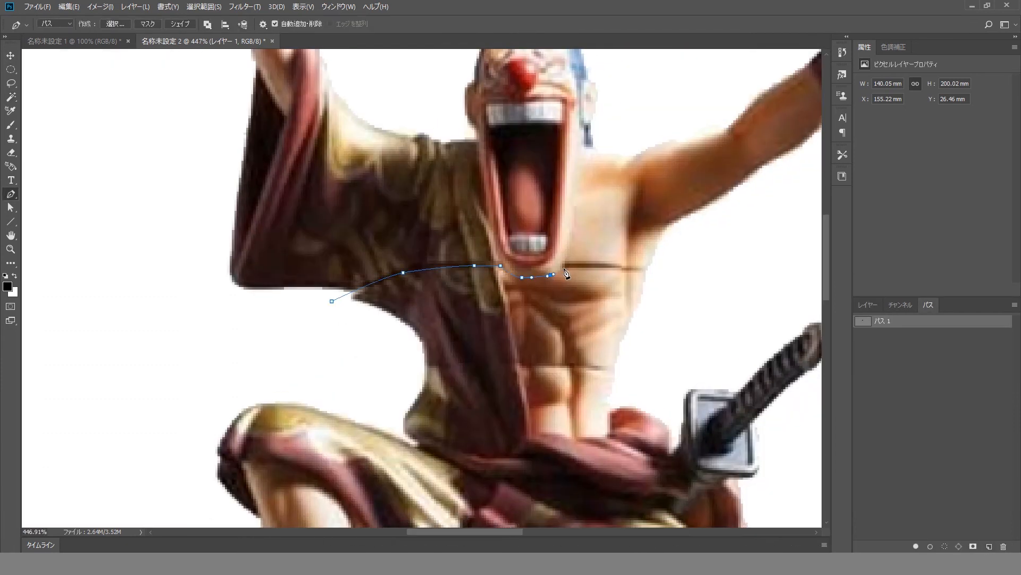
Extend the path across the rest of the chest into the white area below the raised gourd arm, undoing surplus points.
{"action": "scroll", "coordinate": [681, 266], "scroll_direction": "down", "scroll_amount": 3}
{"action": "left_click_drag", "start_coordinate": [681, 265], "coordinate": [536, 356]}
{"action": "left_click_drag", "start_coordinate": [606, 343], "coordinate": [610, 343]}
{"action": "left_click", "coordinate": [702, 290]}
{"action": "left_click", "coordinate": [588, 128]}
{"action": "key", "text": "ctrl+alt+z"}
{"action": "key", "text": "ctrl+alt+z"}
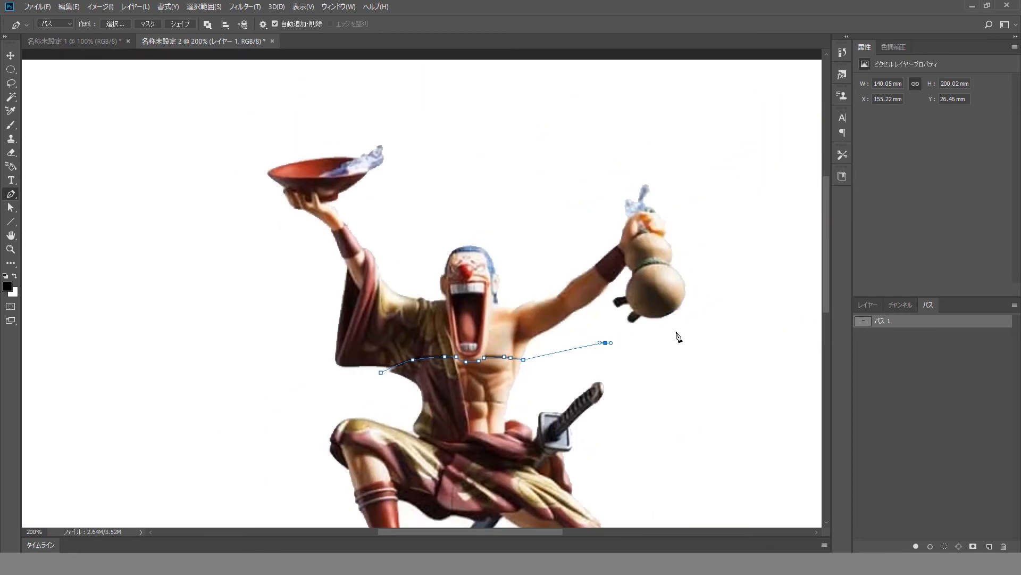
Run the path loosely around the gourd, head and bowl, and close it at its starting point below the sleeve.
{"action": "left_click", "coordinate": [675, 331]}
{"action": "left_click", "coordinate": [723, 275]}
{"action": "left_click", "coordinate": [686, 161]}
{"action": "left_click", "coordinate": [583, 165]}
{"action": "left_click", "coordinate": [225, 128]}
{"action": "key", "text": "ctrl+z"}
{"action": "left_click", "coordinate": [263, 110]}
{"action": "left_click", "coordinate": [235, 269]}
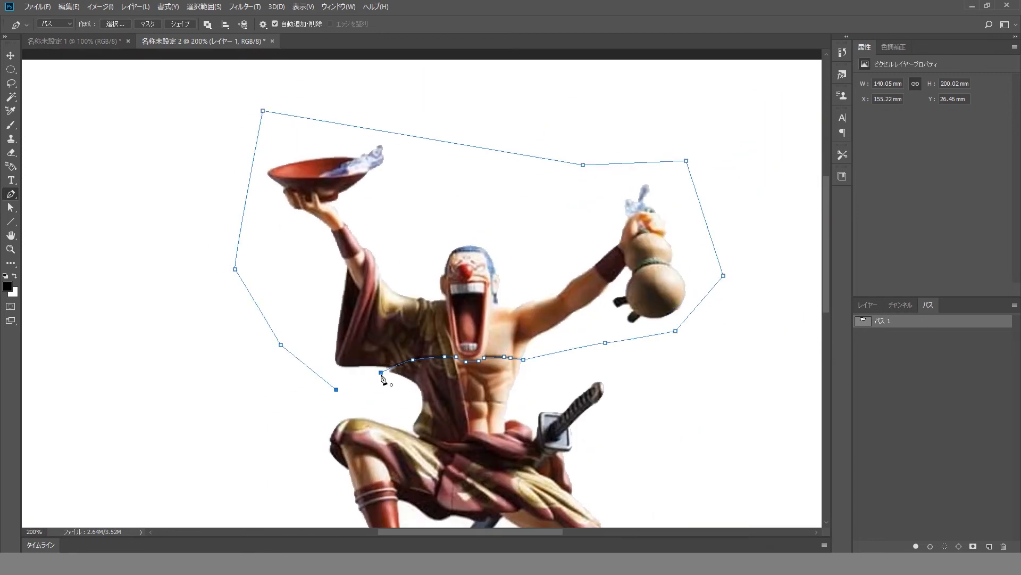
{"action": "left_click", "coordinate": [381, 373]}
Create a second path and outline the torso section above the belly line with the Pen tool.
{"action": "left_click", "coordinate": [16, 56]}
{"action": "left_click", "coordinate": [990, 546]}
{"action": "scroll", "coordinate": [504, 358], "scroll_direction": "up", "scroll_amount": 2}
{"action": "left_click_drag", "start_coordinate": [492, 403], "coordinate": [509, 307]}
{"action": "left_click", "coordinate": [14, 197]}
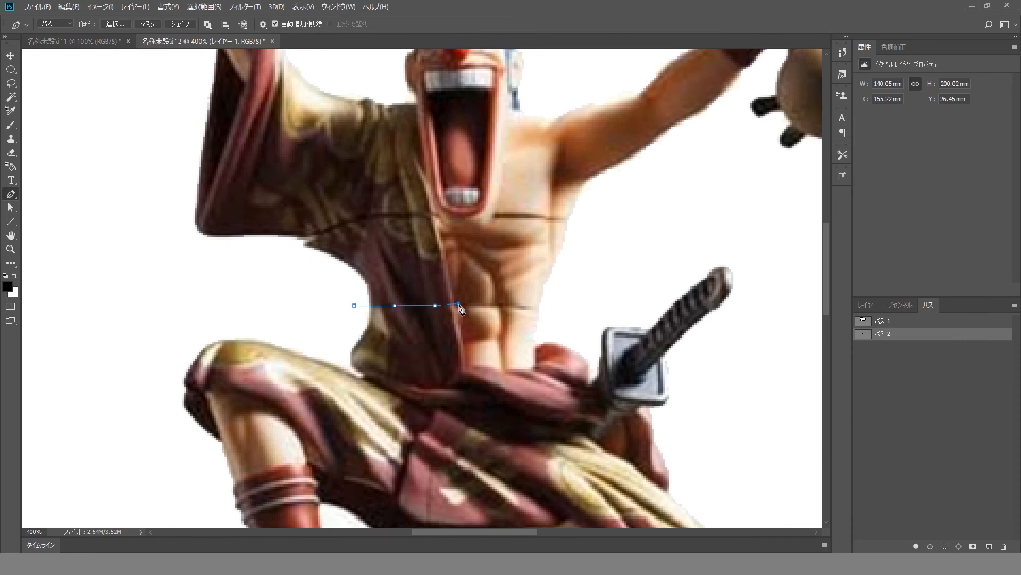
{"action": "scroll", "coordinate": [629, 254], "scroll_direction": "down", "scroll_amount": 3}
{"action": "left_click", "coordinate": [423, 272]}
{"action": "left_click", "coordinate": [328, 257]}
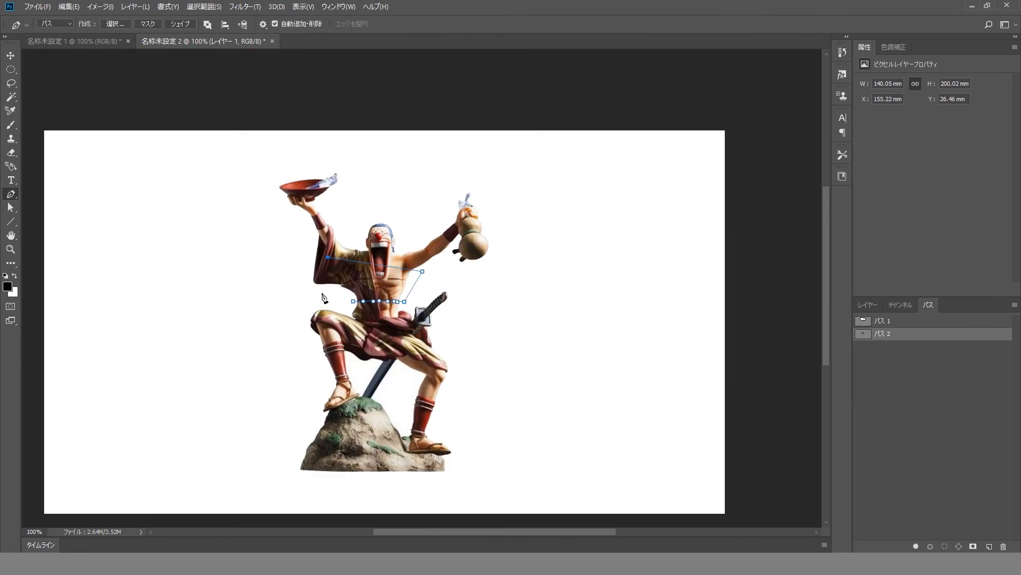
Load パス 1 as a selection, duplicate レイヤー 1 twice and leave only the topmost copy of the figure shown.
{"action": "key", "text": "v"}
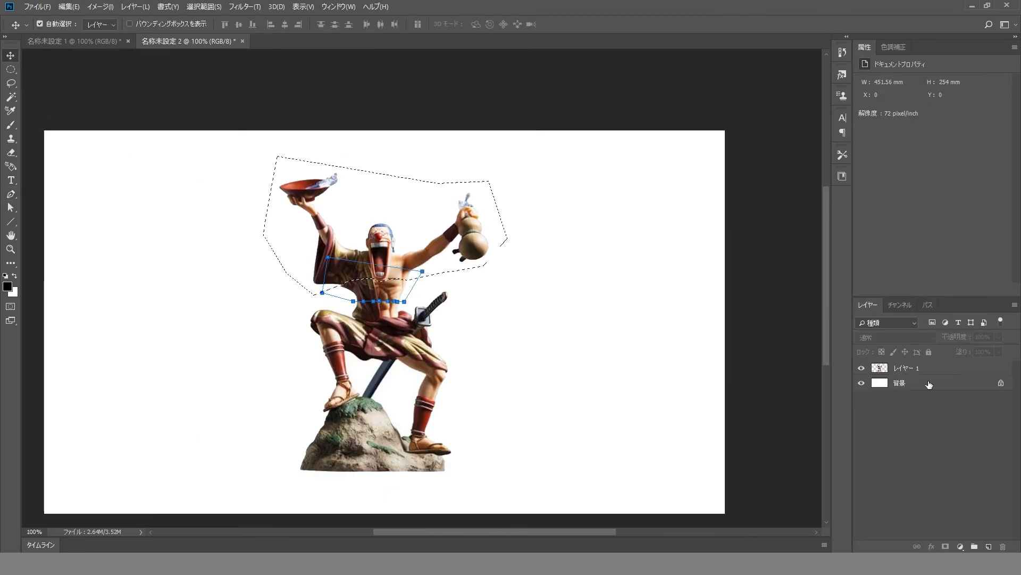
{"action": "key", "text": "ctrl+j"}
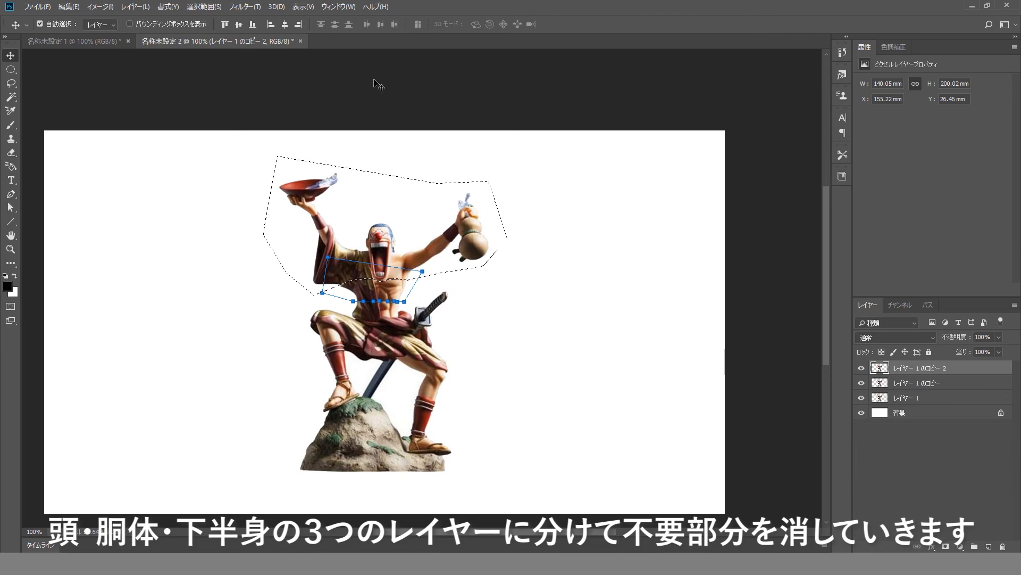
{"action": "left_click", "coordinate": [204, 7]}
{"action": "left_click", "coordinate": [240, 50]}
{"action": "key", "text": "Delete"}
{"action": "key", "text": "ctrl+d"}
{"action": "left_click_drag", "start_coordinate": [861, 383], "coordinate": [865, 403]}
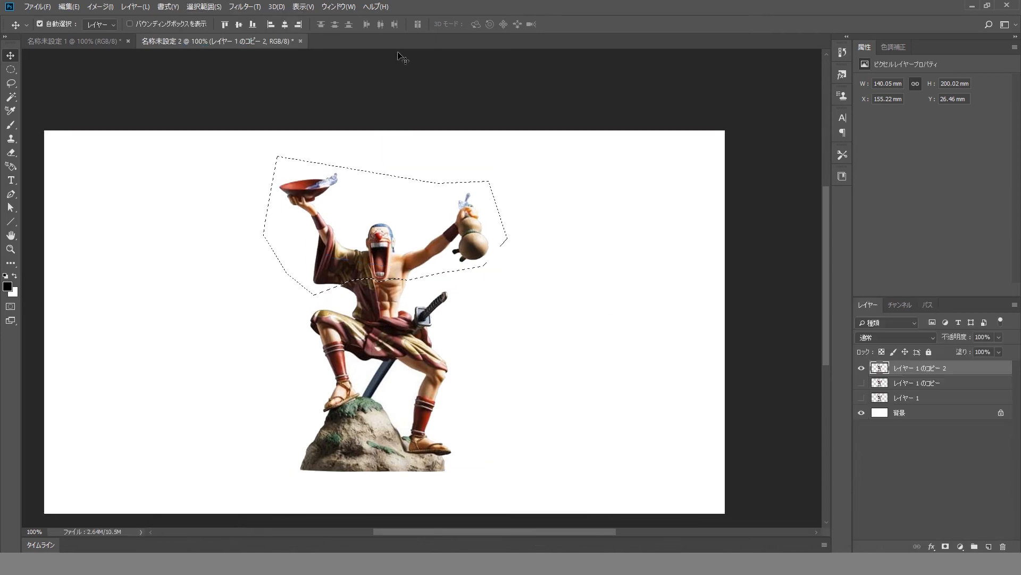
Delete the head and arms inside the selection from レイヤー 1 のコピー 2 and deselect.
{"action": "left_click", "coordinate": [204, 7]}
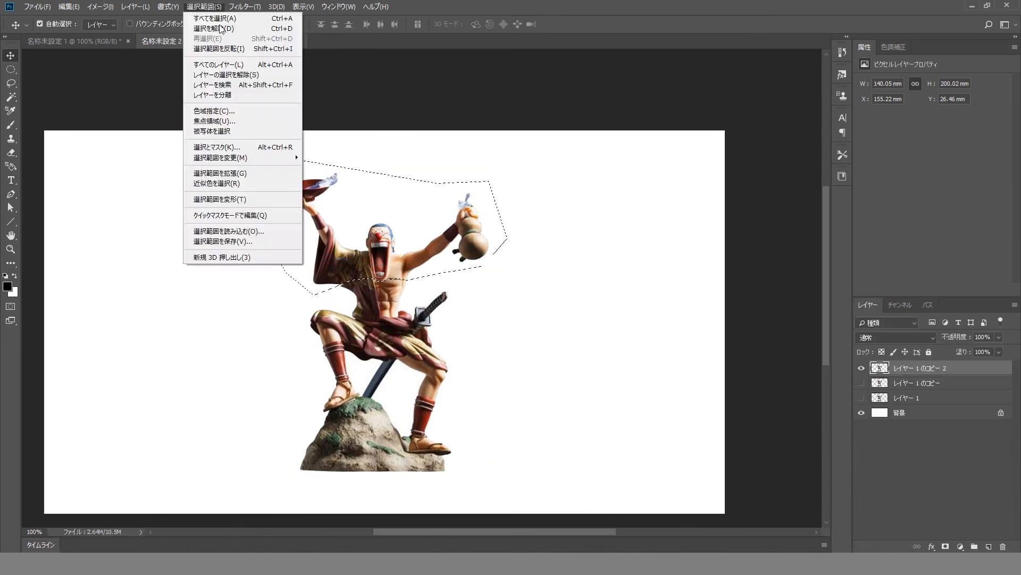
{"action": "left_click", "coordinate": [252, 50]}
{"action": "left_click", "coordinate": [204, 7]}
{"action": "left_click", "coordinate": [231, 49]}
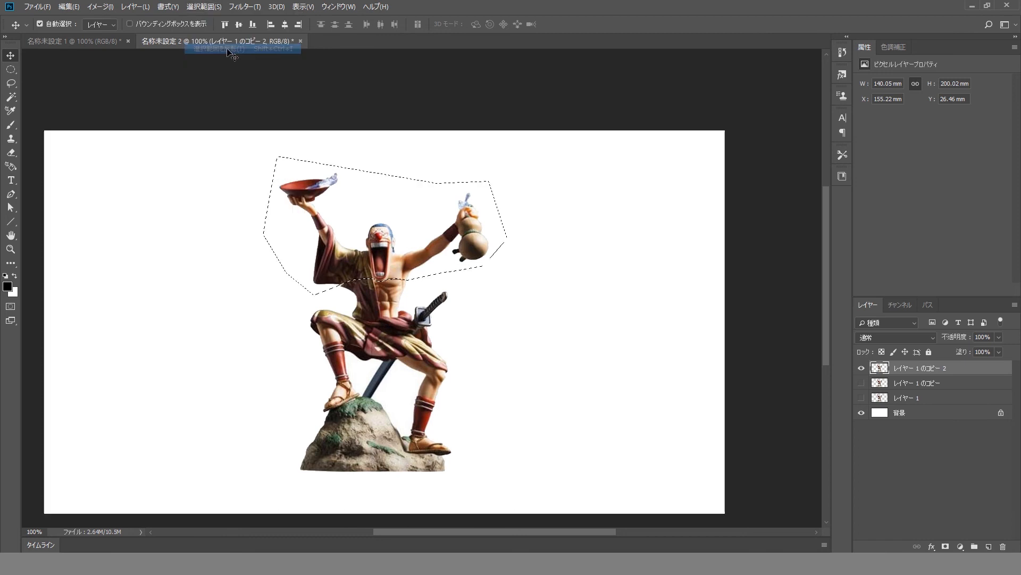
{"action": "key", "text": "Delete"}
{"action": "key", "text": "ctrl+d"}
Show レイヤー 1 のコピー, select its head and arms with パス 1, and move them up and away from the body.
{"action": "left_click", "coordinate": [862, 382]}
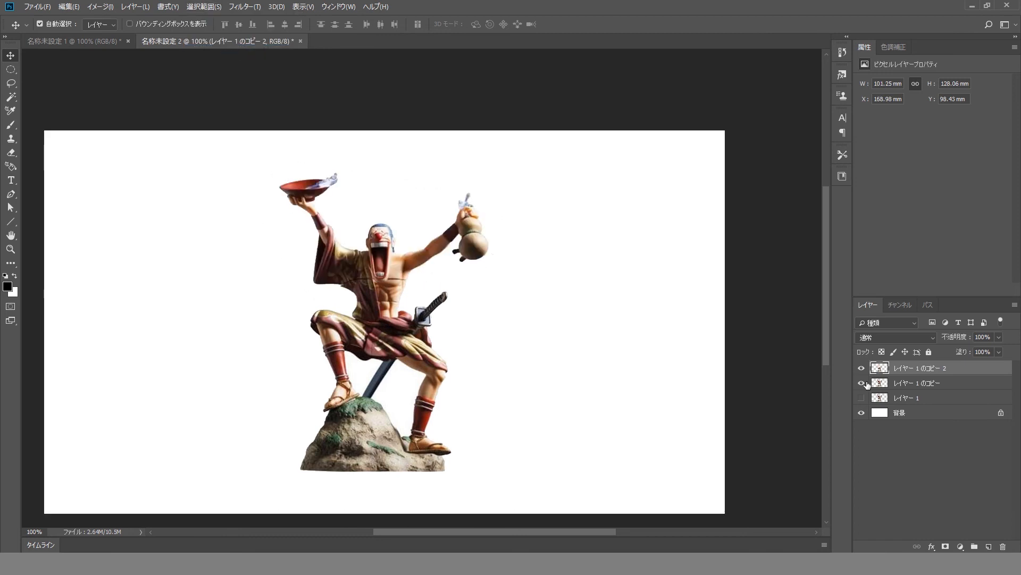
{"action": "left_click", "coordinate": [915, 383]}
{"action": "left_click", "coordinate": [928, 304]}
{"action": "left_click", "coordinate": [863, 320], "text": "ctrl"}
{"action": "left_click_drag", "start_coordinate": [358, 244], "coordinate": [286, 229]}
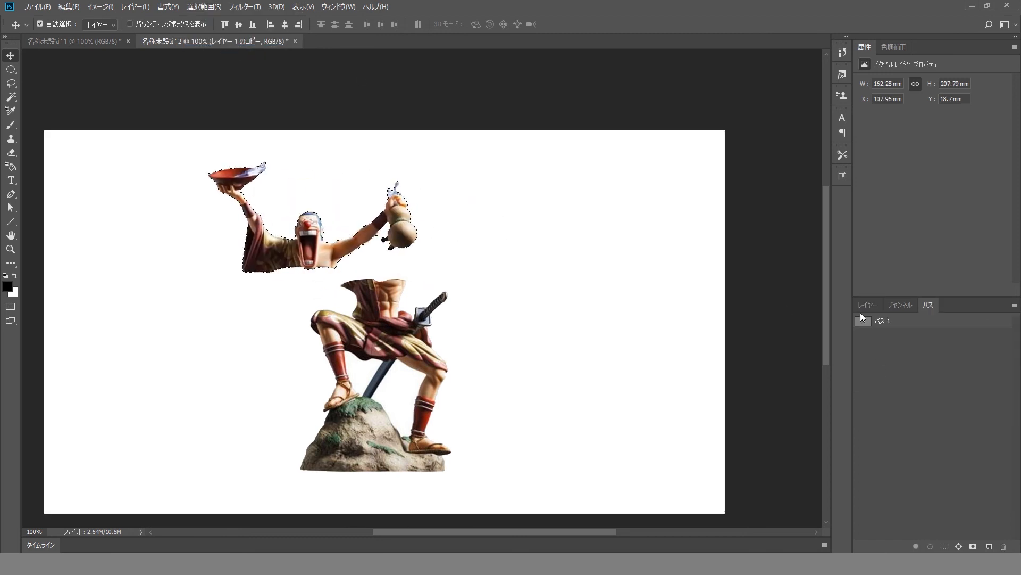
Invert the selection, delete everything but the head and arms from レイヤー 1 のコピー, and deselect.
{"action": "left_click", "coordinate": [868, 305]}
{"action": "left_click", "coordinate": [204, 7]}
{"action": "left_click", "coordinate": [231, 49]}
{"action": "key", "text": "Delete"}
{"action": "key", "text": "ctrl+d"}
{"action": "left_click", "coordinate": [861, 368]}
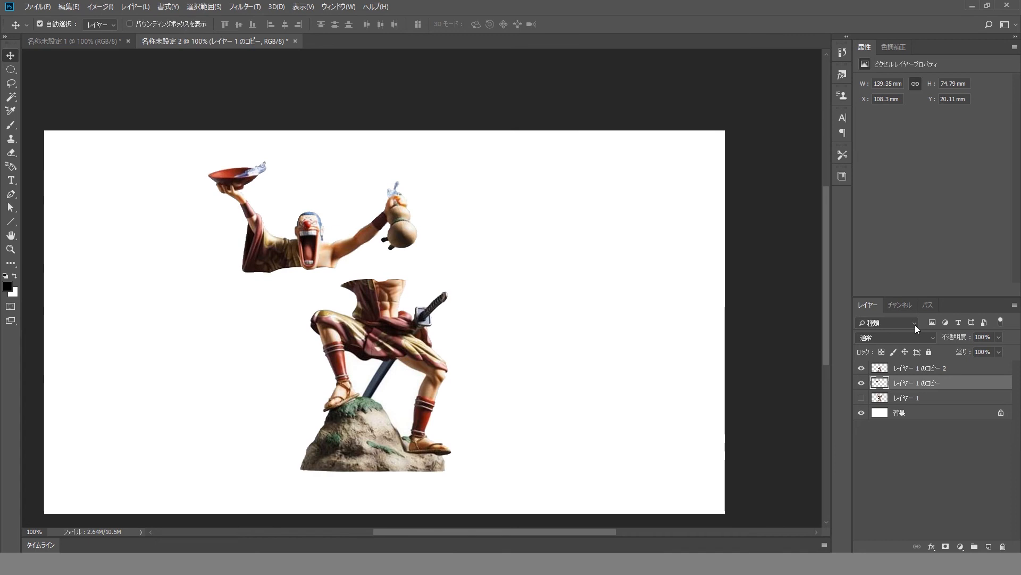
Create パス 2 and trace a curve across the figure's belly line with the Pen tool.
{"action": "left_click", "coordinate": [928, 304]}
{"action": "left_click", "coordinate": [894, 333]}
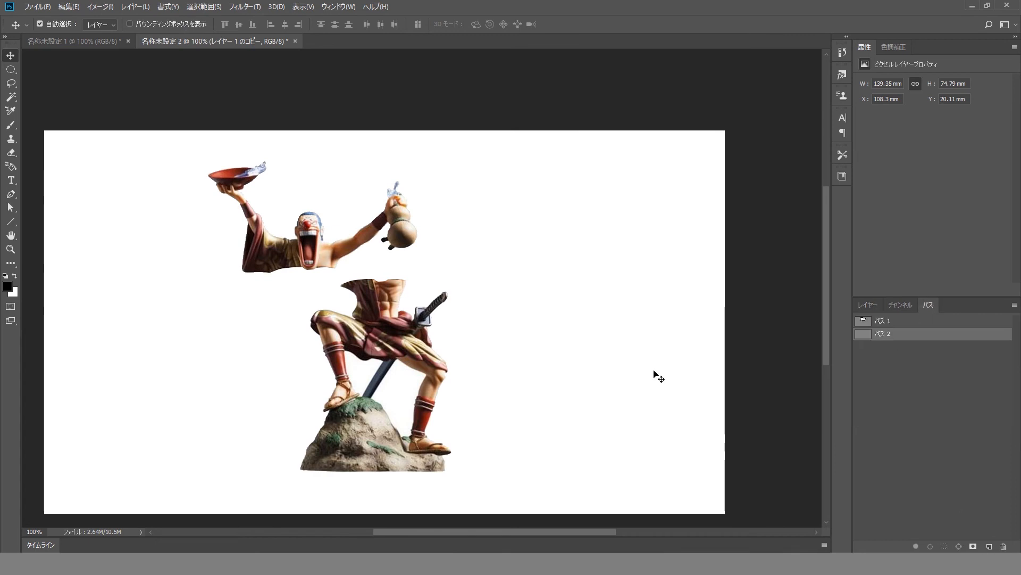
{"action": "key", "text": "p"}
{"action": "scroll", "coordinate": [380, 310], "scroll_direction": "up", "scroll_amount": 7}
{"action": "scroll", "coordinate": [429, 369], "scroll_direction": "down", "scroll_amount": 4}
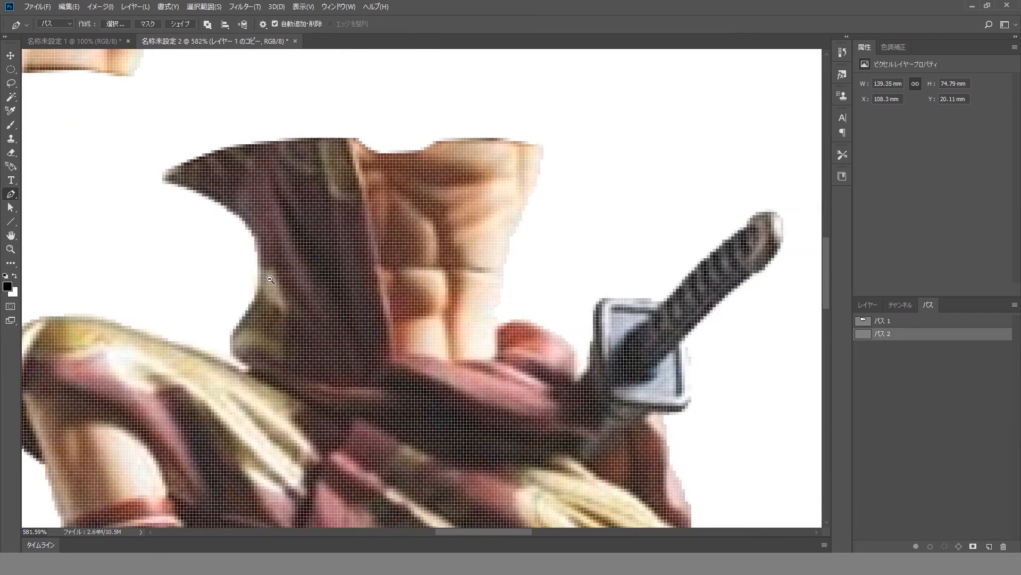
{"action": "left_click", "coordinate": [253, 273]}
{"action": "left_click", "coordinate": [272, 273]}
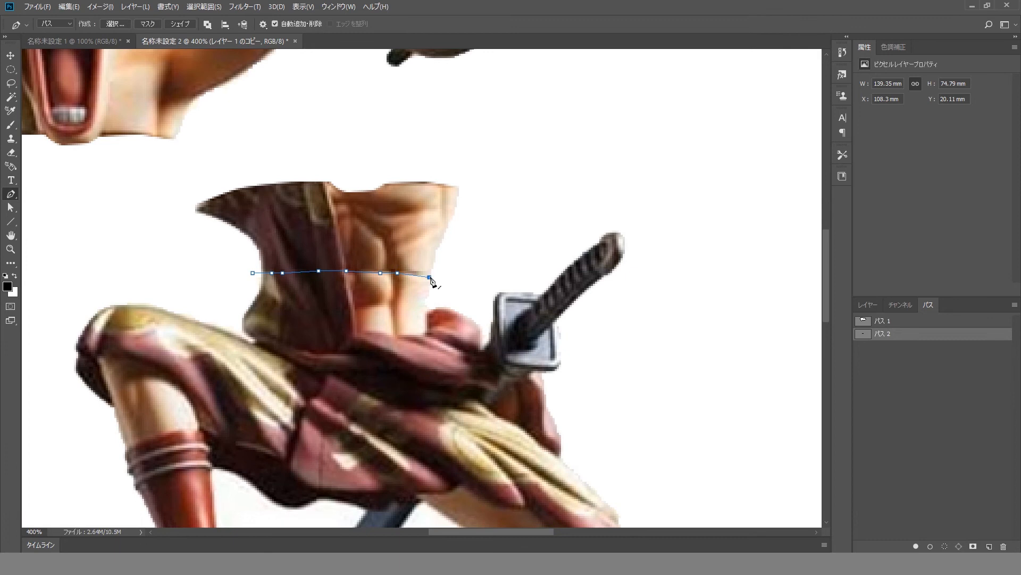
Run パス 2 loosely around the torso section above the belly line and close it at its starting point.
{"action": "left_click", "coordinate": [514, 181]}
{"action": "left_click", "coordinate": [394, 134]}
{"action": "left_click", "coordinate": [274, 151]}
{"action": "left_click", "coordinate": [183, 171]}
{"action": "left_click", "coordinate": [155, 225]}
{"action": "left_click", "coordinate": [206, 256]}
{"action": "left_click", "coordinate": [253, 273]}
{"action": "key", "text": "v"}
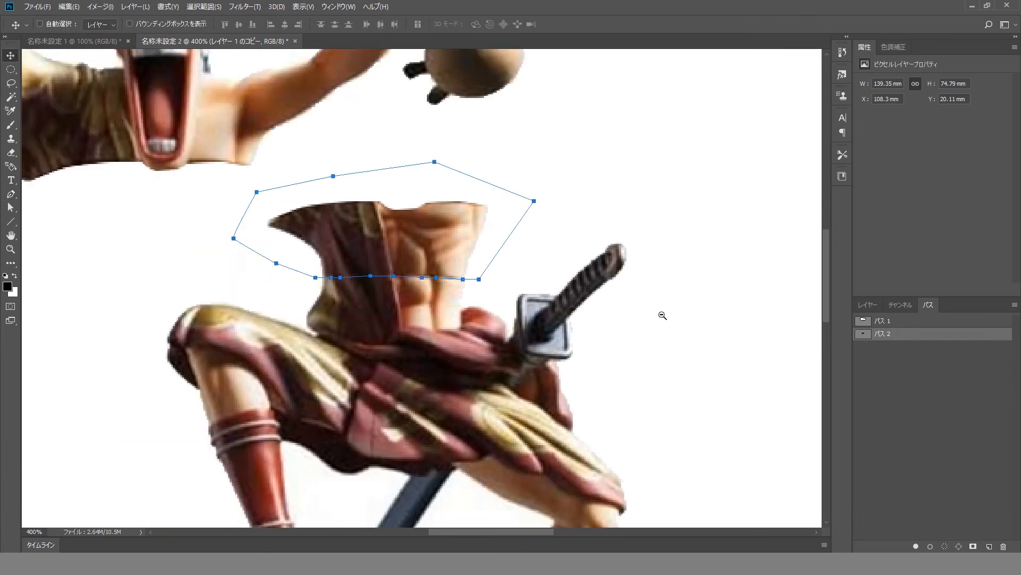
Check what each figure layer contains by toggling visibility, leaving only レイヤー 1 のコピー 2 shown above the background.
{"action": "left_click", "coordinate": [862, 382]}
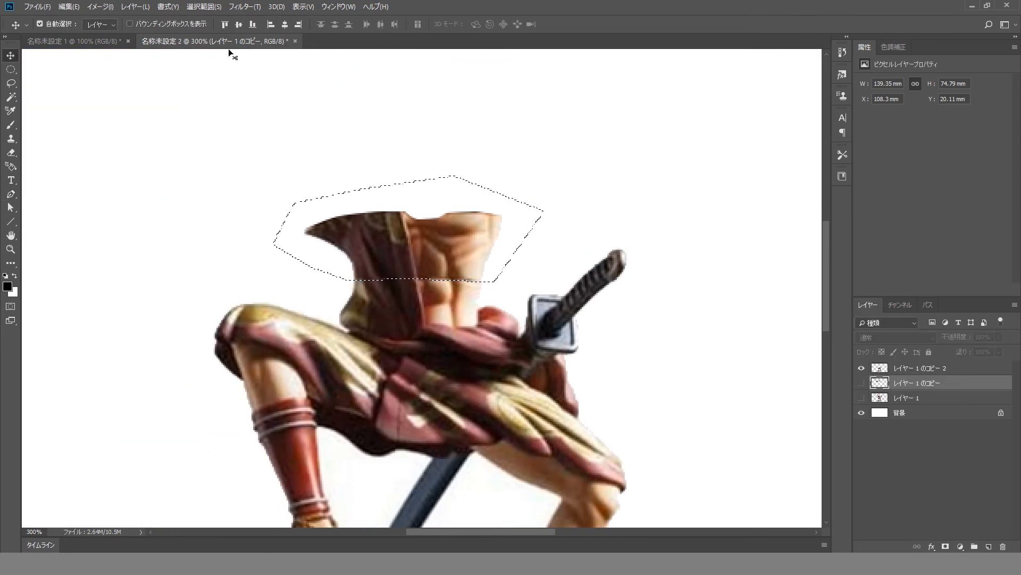
{"action": "scroll", "coordinate": [541, 289], "scroll_direction": "down", "scroll_amount": 1}
{"action": "left_click", "coordinate": [861, 383]}
{"action": "left_click", "coordinate": [862, 368]}
{"action": "left_click", "coordinate": [862, 368]}
{"action": "left_click", "coordinate": [862, 383]}
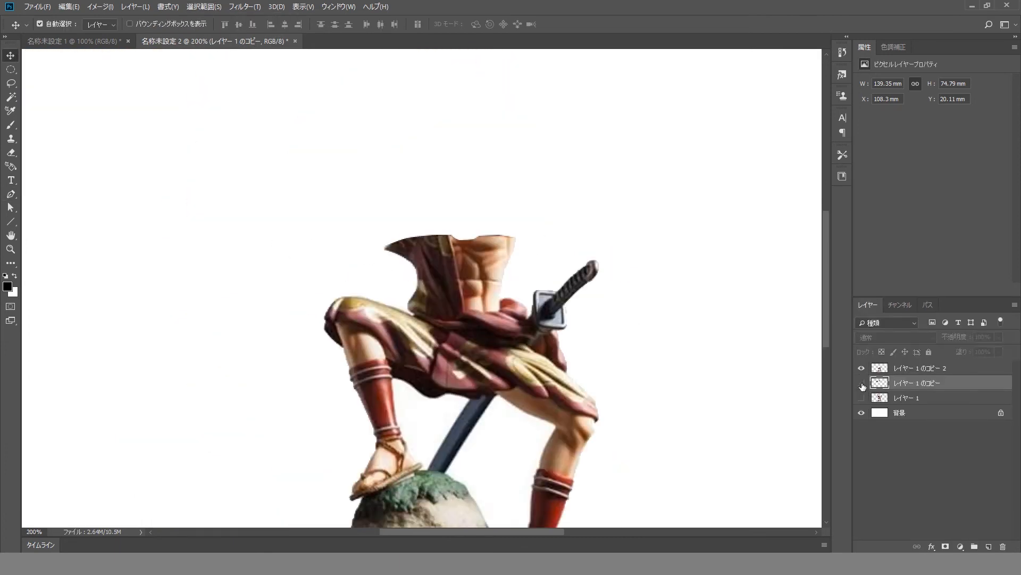
{"action": "left_click", "coordinate": [862, 397]}
{"action": "left_click", "coordinate": [861, 383]}
{"action": "left_click", "coordinate": [861, 368]}
{"action": "left_click", "coordinate": [862, 398]}
{"action": "left_click", "coordinate": [861, 368]}
{"action": "left_click", "coordinate": [862, 398]}
{"action": "left_click", "coordinate": [862, 383]}
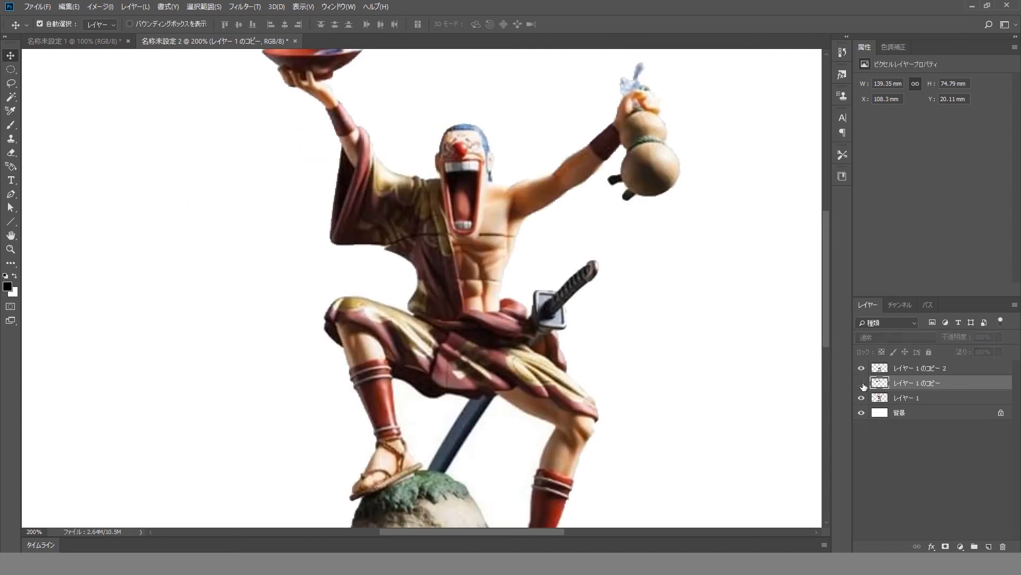
{"action": "left_click", "coordinate": [862, 398]}
Load パス 2 as a selection, invert it, and delete everything but the torso section from レイヤー 1 のコピー 2.
{"action": "left_click", "coordinate": [905, 369]}
{"action": "left_click", "coordinate": [928, 304]}
{"action": "left_click", "coordinate": [866, 336], "text": "ctrl"}
{"action": "left_click", "coordinate": [203, 7]}
{"action": "left_click", "coordinate": [221, 51]}
{"action": "key", "text": "Delete"}
{"action": "key", "text": "ctrl+d"}
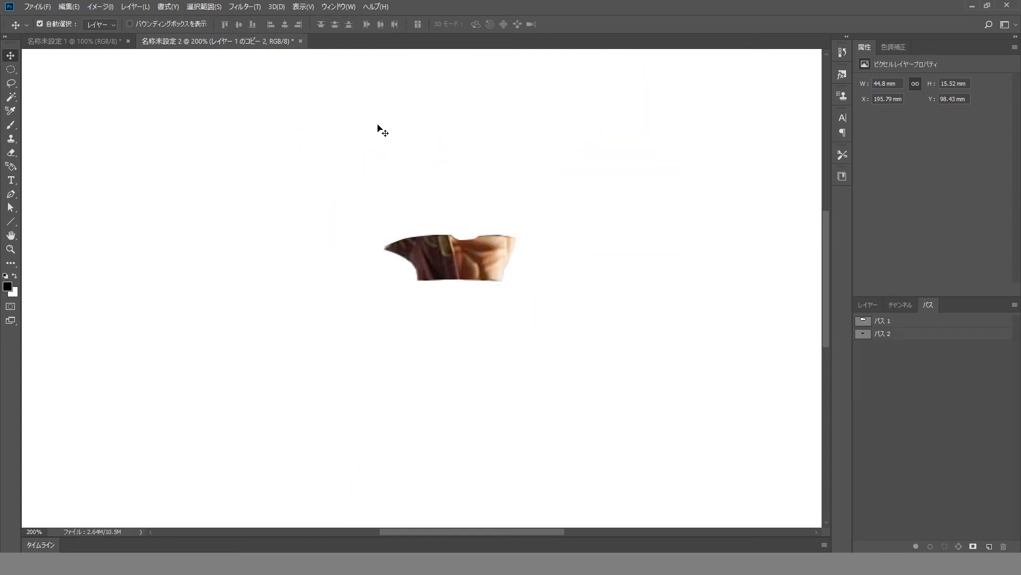
Rename レイヤー 1 のコピー to 頭, レイヤー 1 のコピー 2 to 胴, and レイヤー 1 to 足.
{"action": "left_click", "coordinate": [868, 305]}
{"action": "double_click", "coordinate": [919, 384]}
{"action": "type", "text": "頭"}
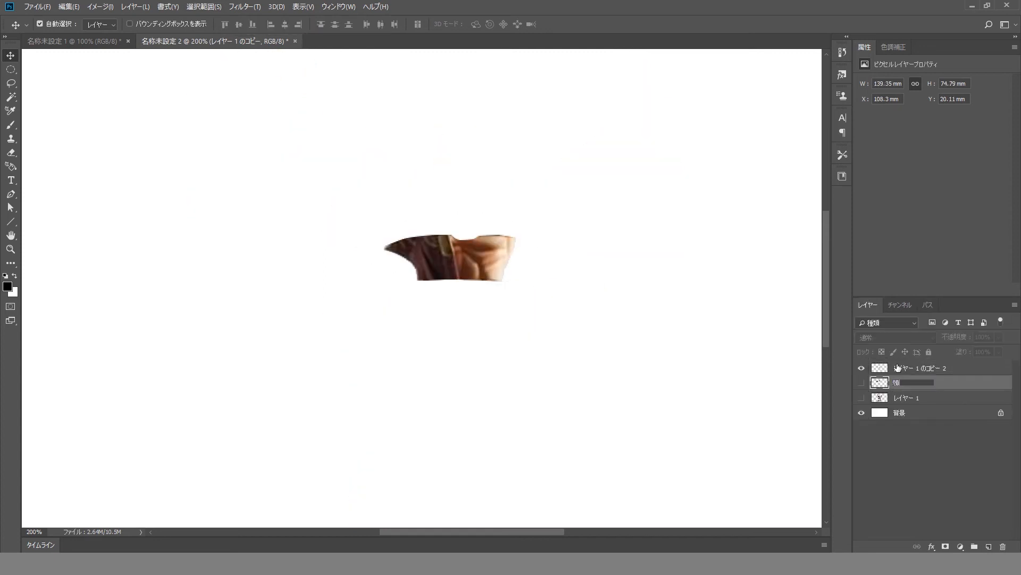
{"action": "key", "text": "Return"}
{"action": "double_click", "coordinate": [908, 369]}
{"action": "type", "text": "胴"}
{"action": "key", "text": "Return"}
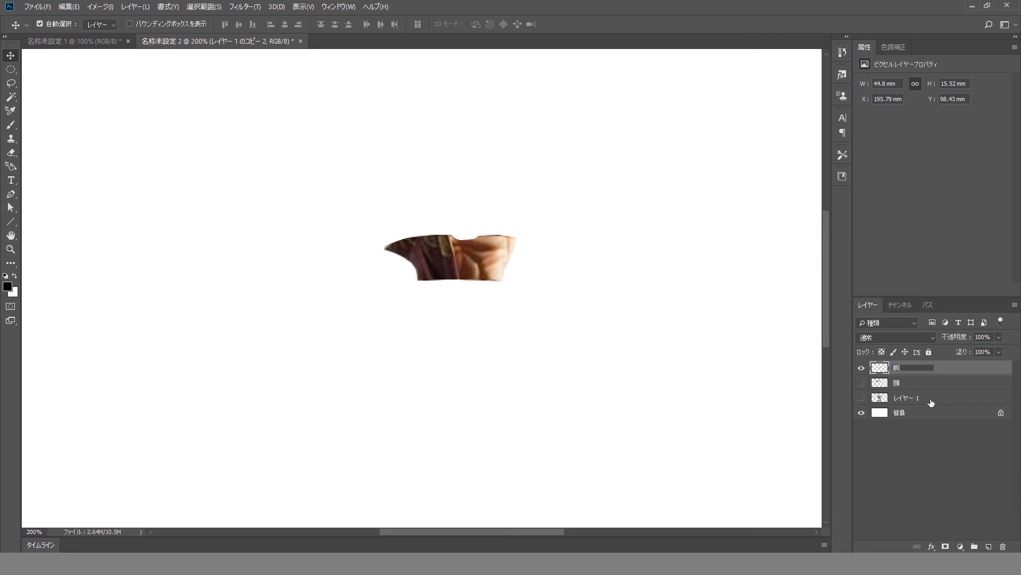
{"action": "double_click", "coordinate": [917, 398]}
{"action": "type", "text": "足"}
{"action": "key", "text": "Return"}
Show 足 in place of 胴, then delete its head and arms using パス 1 as the selection.
{"action": "left_click", "coordinate": [862, 368]}
{"action": "left_click", "coordinate": [861, 398]}
{"action": "left_click", "coordinate": [928, 305]}
{"action": "left_click", "coordinate": [863, 322], "text": "ctrl"}
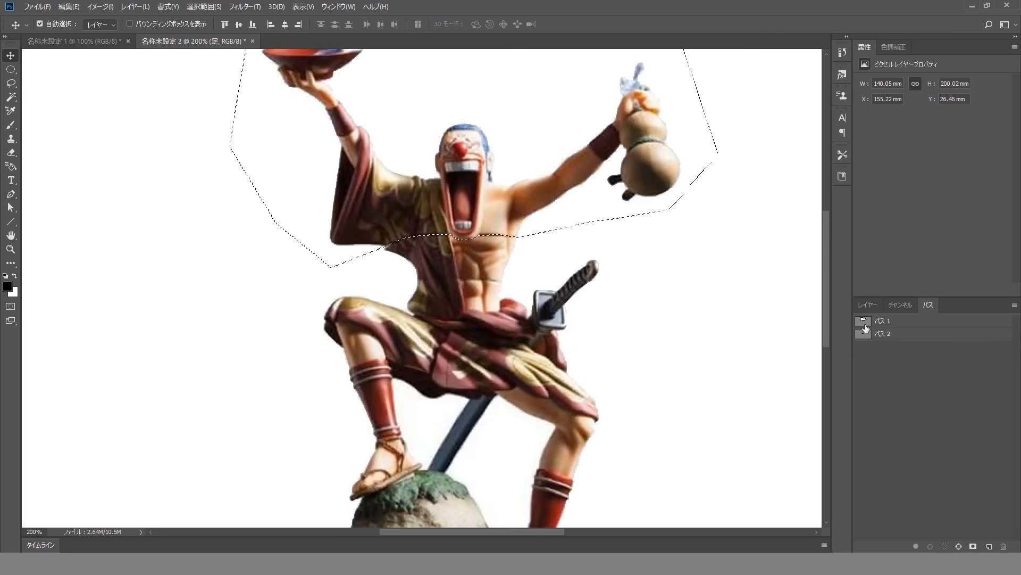
{"action": "key", "text": "Delete"}
{"action": "key", "text": "ctrl+d"}
Delete the torso section from the 足 layer using パス 2 as the selection, and deselect.
{"action": "left_click", "coordinate": [865, 332], "text": "ctrl"}
{"action": "key", "text": "Delete"}
{"action": "left_click", "coordinate": [868, 305]}
{"action": "key", "text": "ctrl+d"}
Show all three body parts and space them apart vertically, with the torso section floating between the head and legs.
{"action": "left_click", "coordinate": [666, 338], "text": "ctrl+alt"}
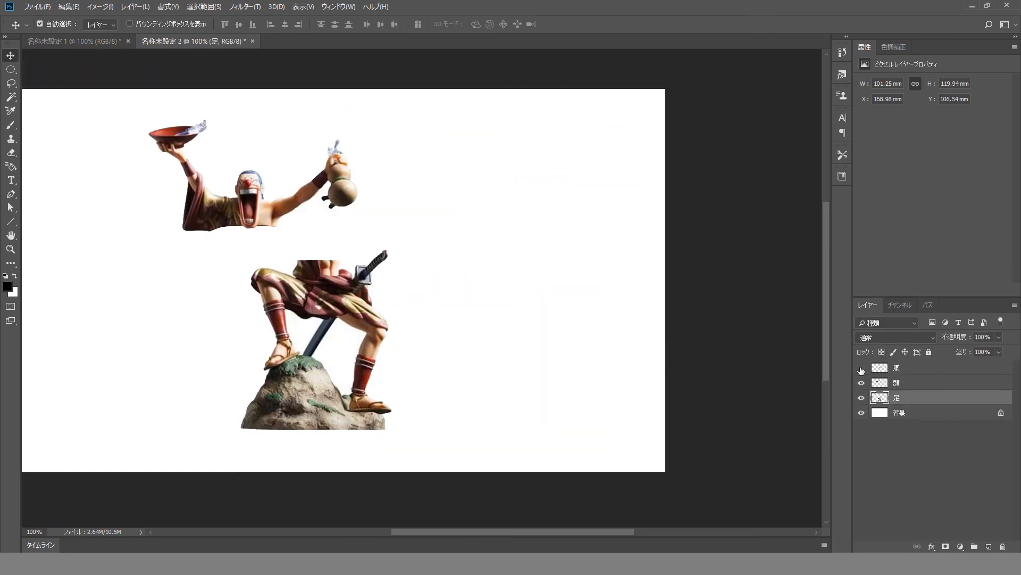
{"action": "left_click", "coordinate": [365, 223]}
{"action": "key", "text": "ctrl+minus"}
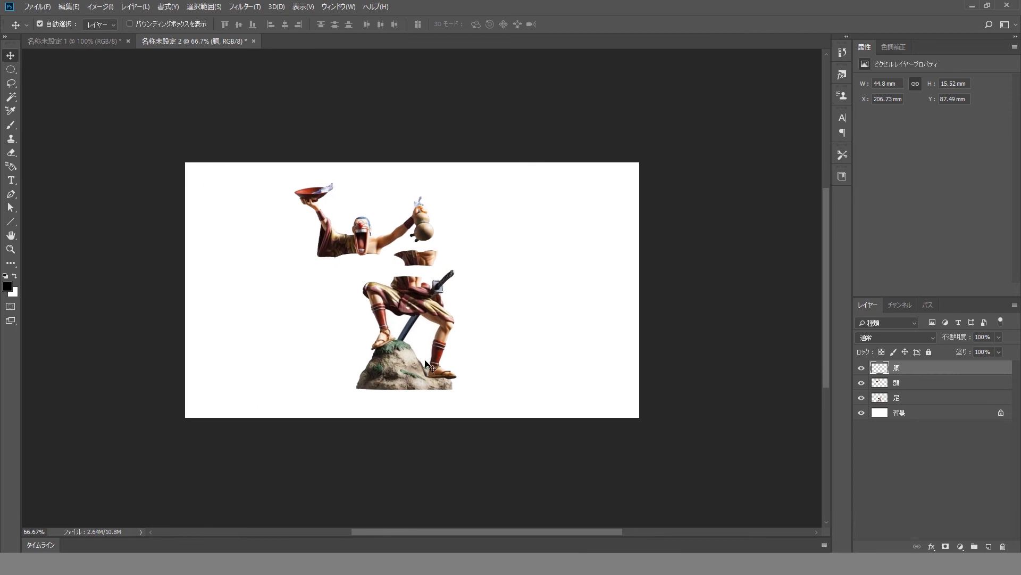
{"action": "left_click_drag", "start_coordinate": [425, 361], "coordinate": [425, 377]}
{"action": "left_click_drag", "start_coordinate": [418, 261], "coordinate": [408, 275]}
{"action": "left_click_drag", "start_coordinate": [373, 242], "coordinate": [372, 233]}
{"action": "left_click_drag", "start_coordinate": [412, 269], "coordinate": [404, 266]}
Move 頭 to the top of the layer stack and add an empty layer beneath each of 頭, 胴 and 足.
{"action": "left_click", "coordinate": [989, 546]}
{"action": "left_click", "coordinate": [918, 401]}
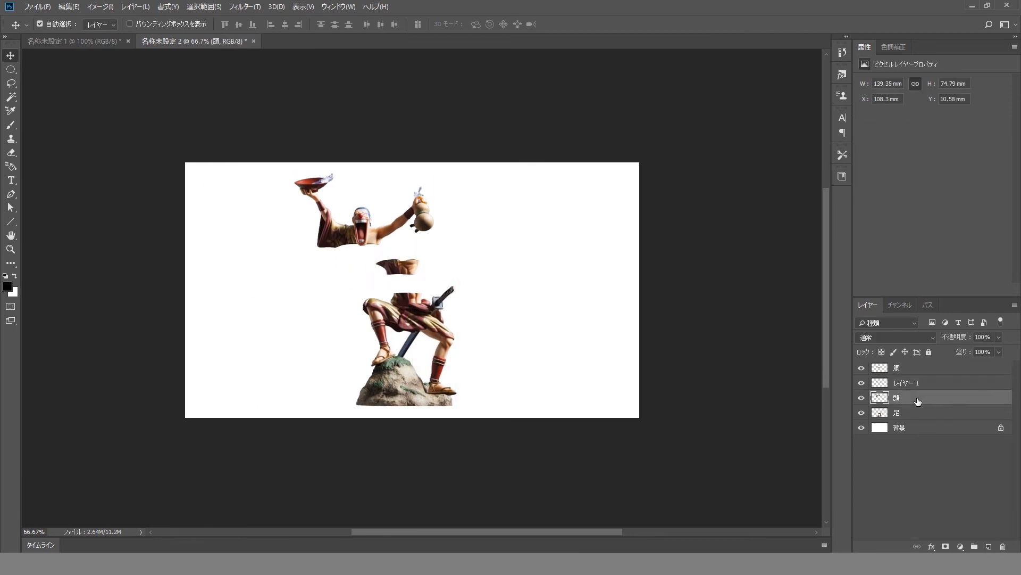
{"action": "left_click_drag", "start_coordinate": [917, 401], "coordinate": [927, 448]}
{"action": "left_click", "coordinate": [989, 547]}
{"action": "left_click", "coordinate": [989, 546]}
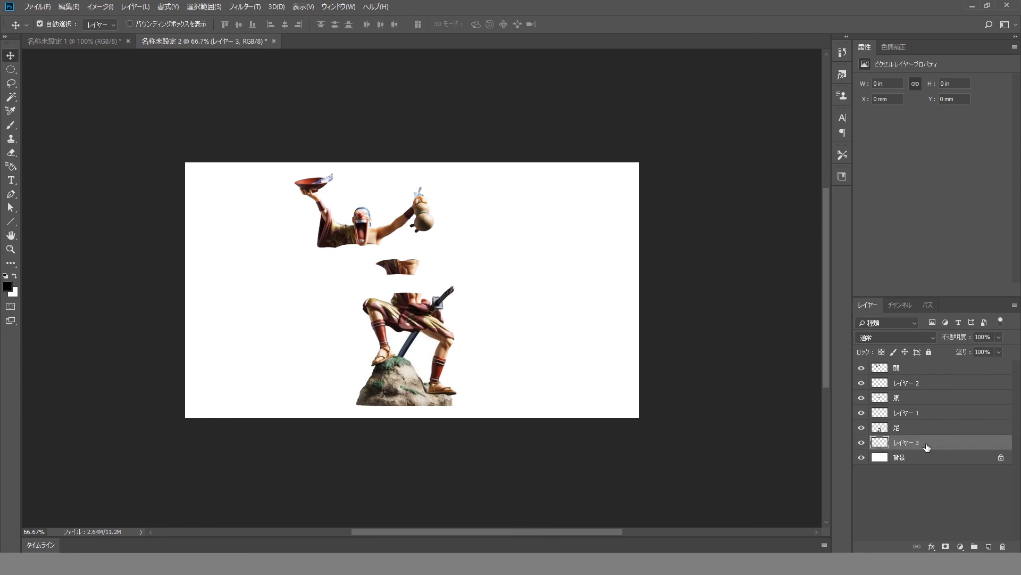
With レイヤー 2 active, draw a closed wavy pen path under the cut edge of the head section.
{"action": "left_click", "coordinate": [920, 384]}
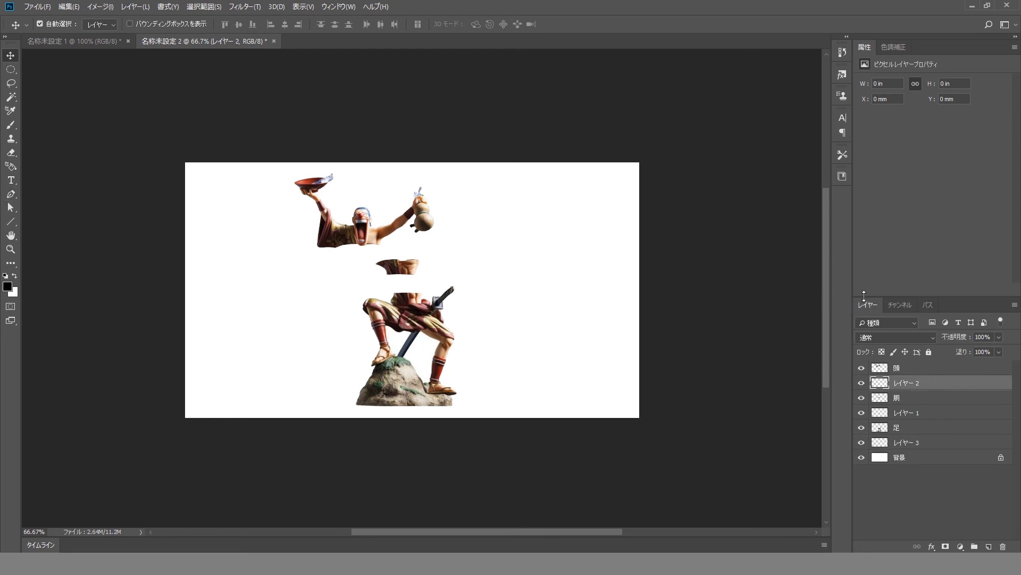
{"action": "left_click", "coordinate": [11, 194]}
{"action": "scroll", "coordinate": [348, 246], "scroll_direction": "up", "scroll_amount": 5}
{"action": "left_click", "coordinate": [302, 243]}
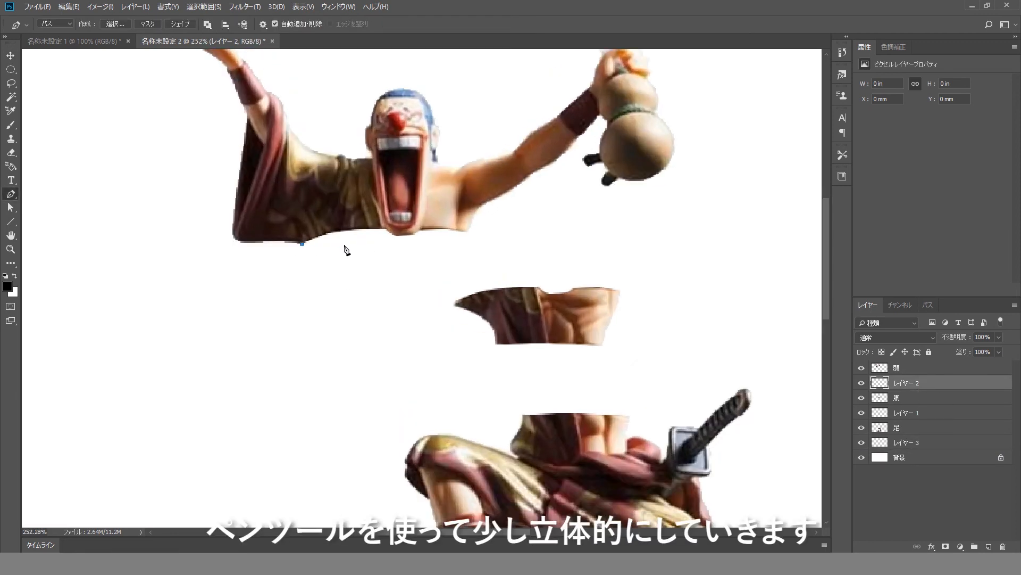
{"action": "left_click", "coordinate": [301, 244]}
Load the work path as a selection, fill it with black on レイヤー 2, and deselect.
{"action": "left_click", "coordinate": [11, 55]}
{"action": "key", "text": "alt+BackSpace"}
{"action": "key", "text": "ctrl+z"}
{"action": "left_click", "coordinate": [927, 304]}
{"action": "left_click", "coordinate": [862, 346], "text": "ctrl"}
{"action": "left_click", "coordinate": [868, 306]}
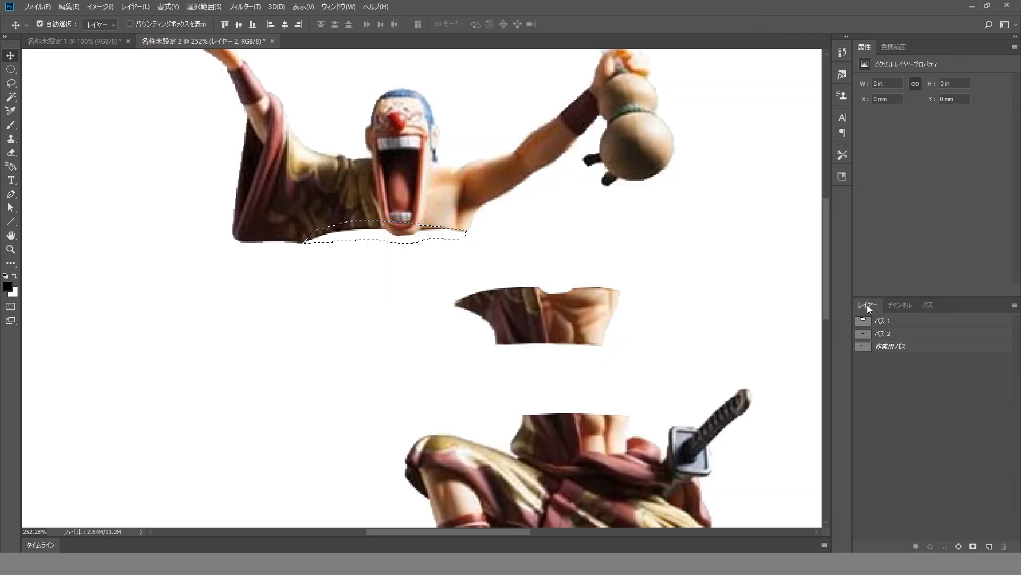
{"action": "key", "text": "alt+BackSpace"}
{"action": "key", "text": "ctrl+d"}
Add a Gradient Overlay to レイヤー 2 with an angle of -90° and adjust its scale.
{"action": "double_click", "coordinate": [991, 389]}
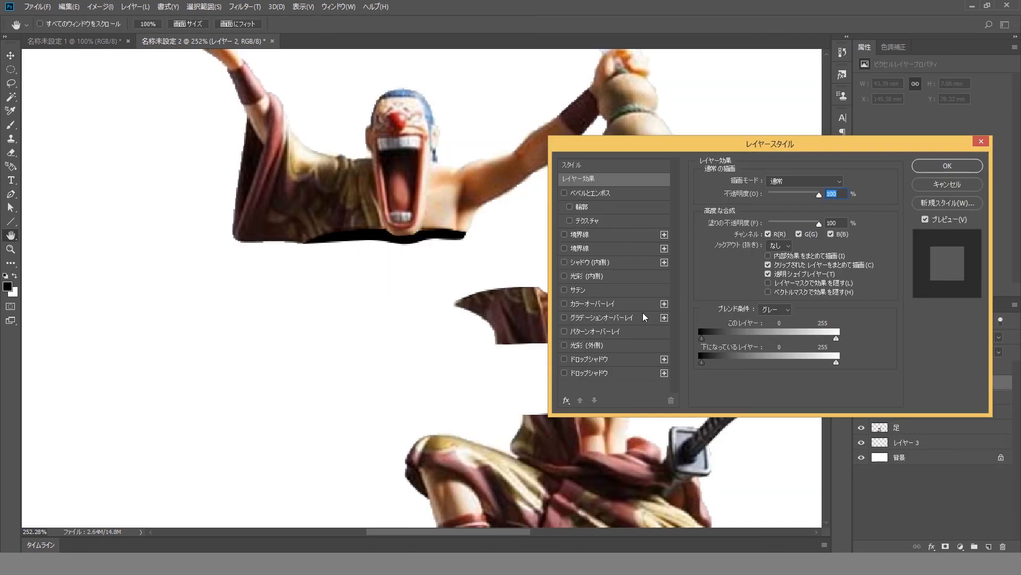
{"action": "left_click", "coordinate": [626, 319]}
{"action": "double_click", "coordinate": [776, 240]}
{"action": "type", "text": "-90"}
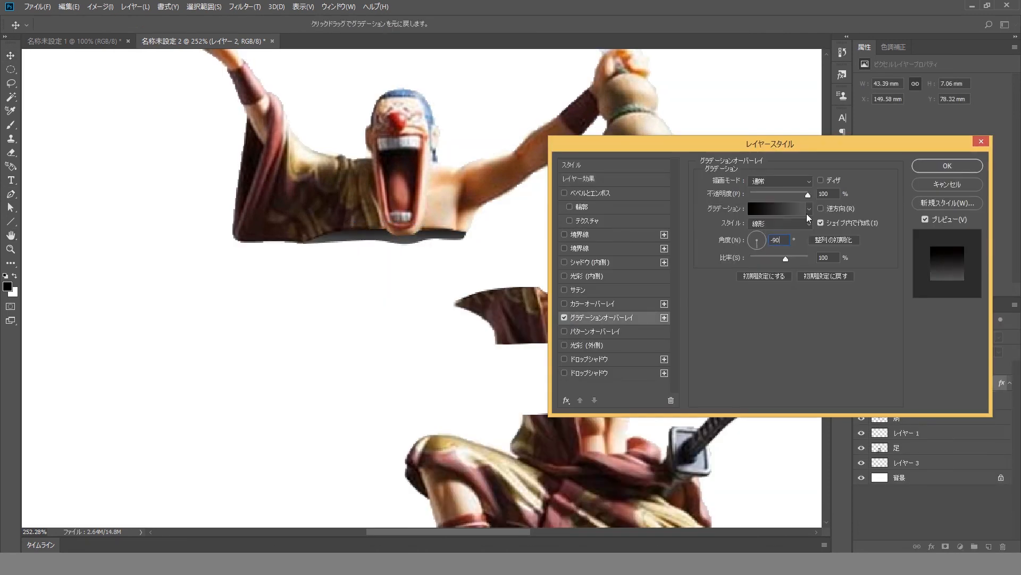
{"action": "left_click_drag", "start_coordinate": [786, 259], "coordinate": [791, 261]}
{"action": "key", "text": "Return"}
{"action": "scroll", "coordinate": [394, 282], "scroll_direction": "down", "scroll_amount": 2}
{"action": "left_click", "coordinate": [469, 290], "text": "ctrl"}
{"action": "left_click", "coordinate": [465, 294], "text": "ctrl"}
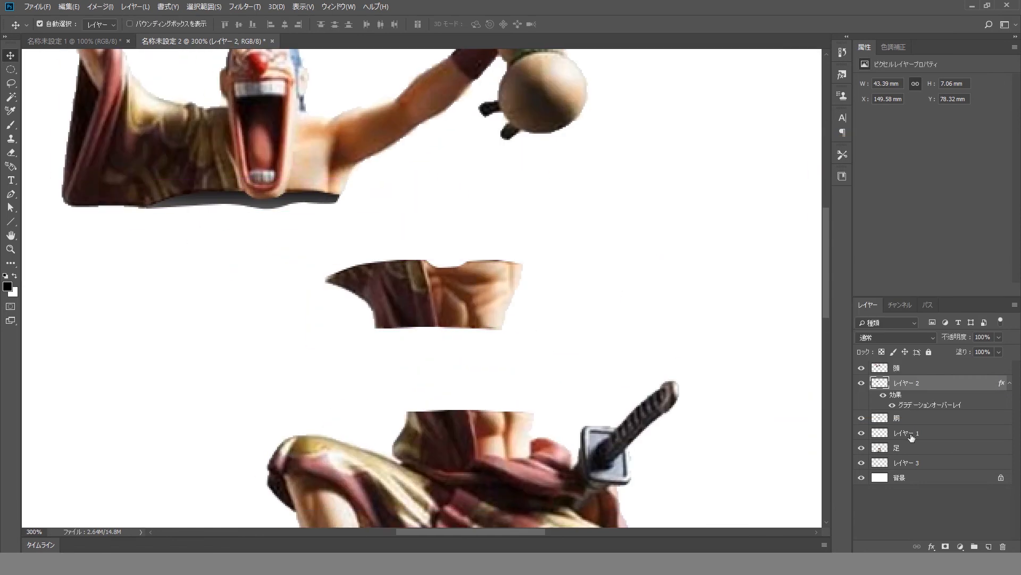
With レイヤー 1 active, draw a closed wavy pen path just under the lower cut edge of the torso section.
{"action": "left_click", "coordinate": [912, 434]}
{"action": "left_click", "coordinate": [11, 194]}
{"action": "left_click", "coordinate": [376, 328]}
{"action": "left_click_drag", "start_coordinate": [405, 332], "coordinate": [412, 333]}
{"action": "left_click_drag", "start_coordinate": [429, 334], "coordinate": [433, 335]}
{"action": "left_click_drag", "start_coordinate": [442, 333], "coordinate": [448, 333]}
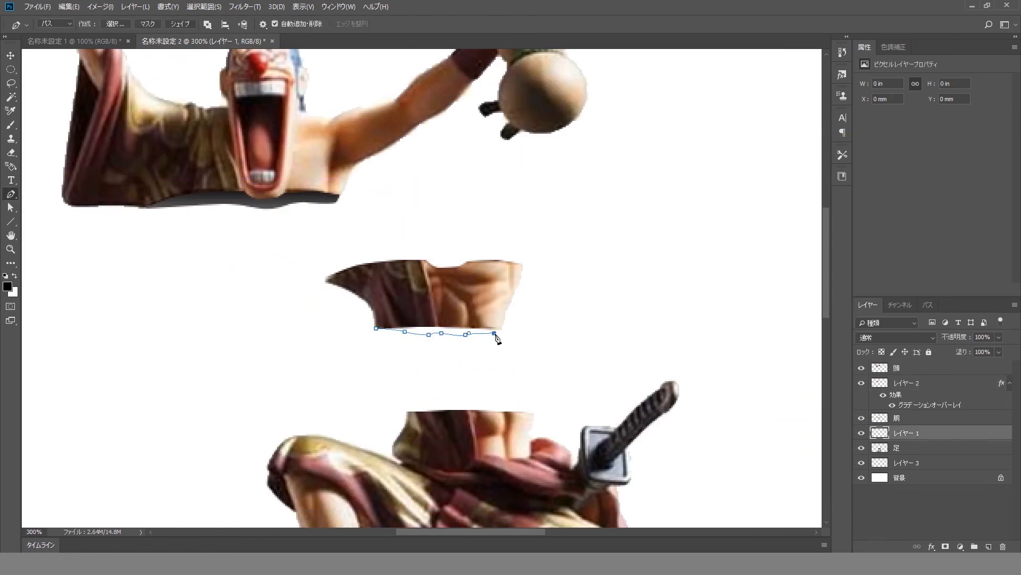
Fill the path under the torso with black on レイヤー 1, deselect, and add a Gradient Overlay to that layer.
{"action": "key", "text": "alt+BackSpace"}
{"action": "key", "text": "ctrl+z"}
{"action": "left_click", "coordinate": [928, 305]}
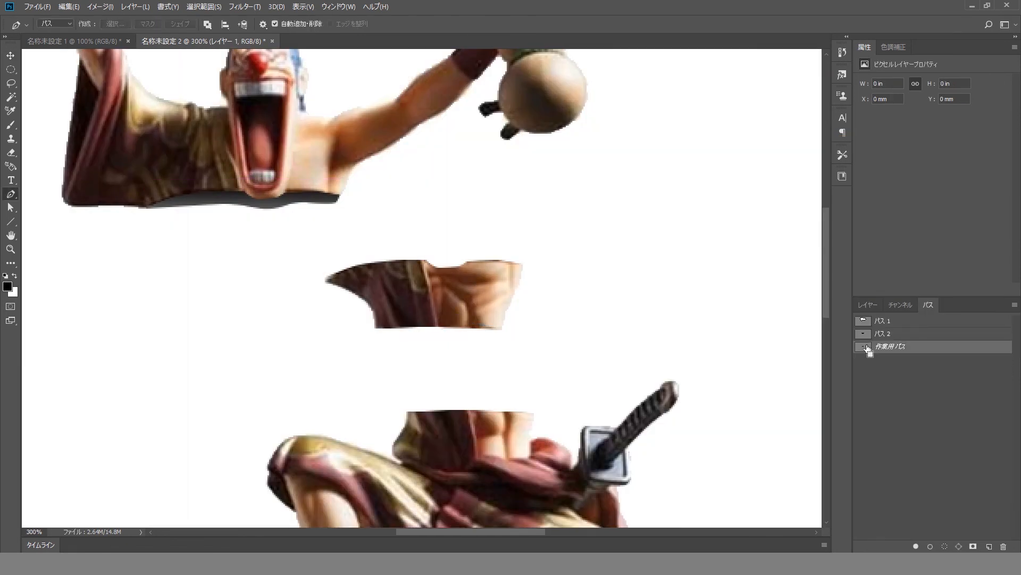
{"action": "left_click", "coordinate": [866, 348], "text": "ctrl"}
{"action": "left_click", "coordinate": [867, 306]}
{"action": "key", "text": "alt+BackSpace"}
{"action": "key", "text": "ctrl+d"}
{"action": "double_click", "coordinate": [994, 437]}
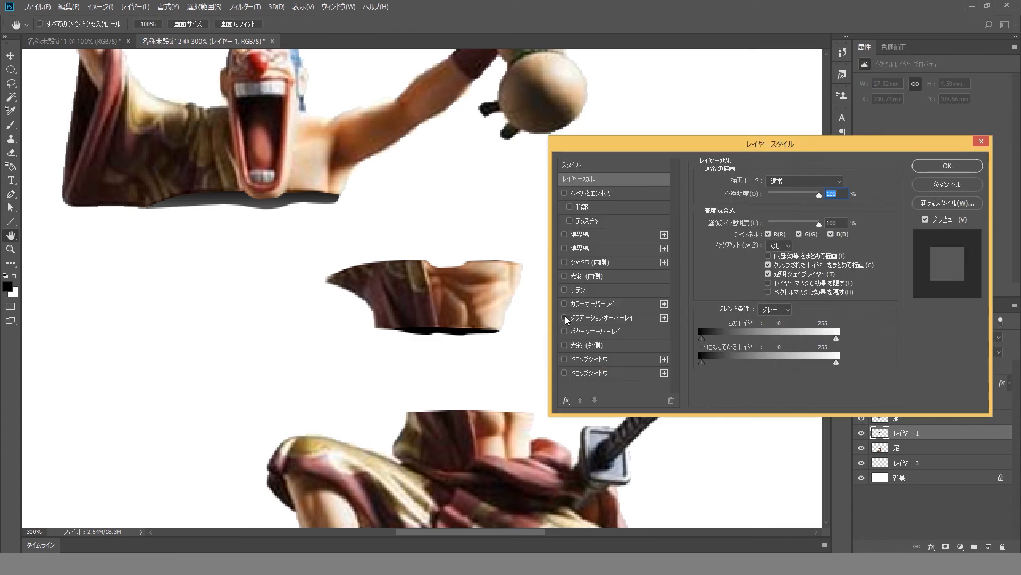
{"action": "key", "text": "Return"}
Draw a closed wavy pen path along the torso's upper cut edge and fill it with black on レイヤー 1.
{"action": "left_click", "coordinate": [326, 279]}
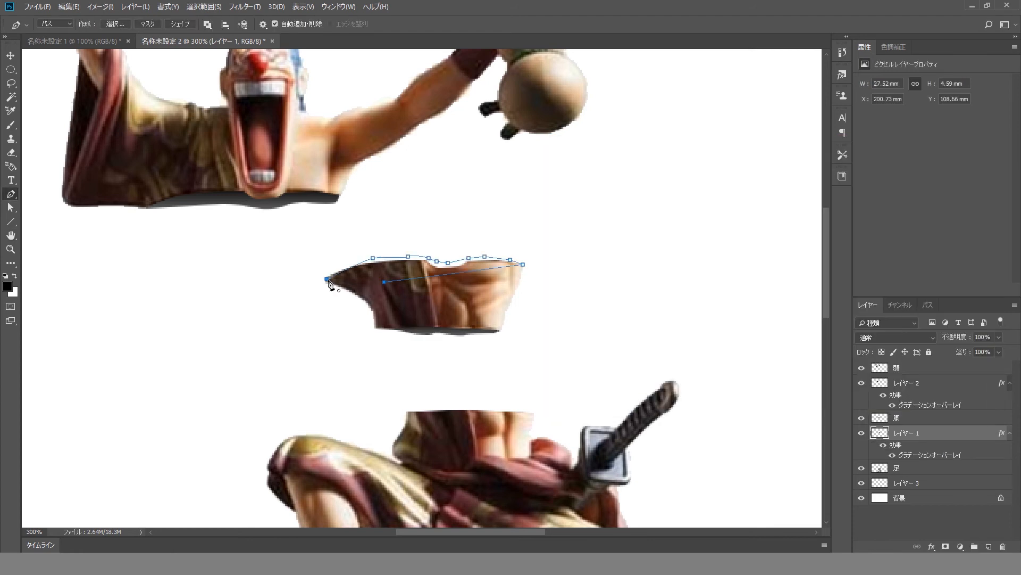
{"action": "left_click", "coordinate": [928, 305]}
{"action": "left_click", "coordinate": [872, 351], "text": "ctrl"}
{"action": "left_click", "coordinate": [867, 305]}
{"action": "key", "text": "alt+BackSpace"}
{"action": "key", "text": "ctrl+d"}
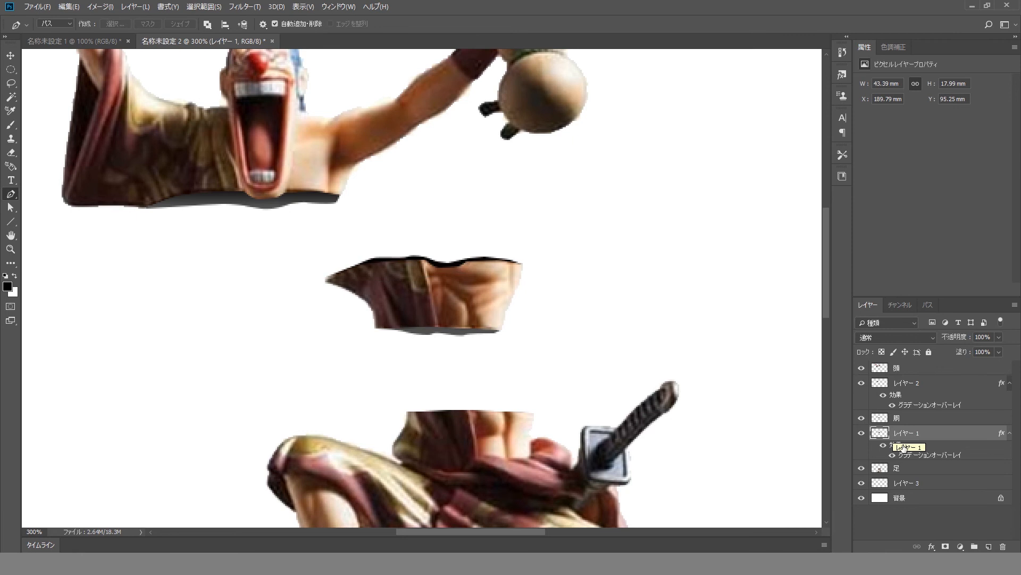
Draw a closed arched pen path above the upper cut edge of the legs and fill it with black on レイヤー 3.
{"action": "left_click_drag", "start_coordinate": [516, 328], "coordinate": [524, 288]}
{"action": "scroll", "coordinate": [415, 280], "scroll_direction": "down", "scroll_amount": 2}
{"action": "scroll", "coordinate": [403, 328], "scroll_direction": "up", "scroll_amount": 2}
{"action": "left_click", "coordinate": [910, 484]}
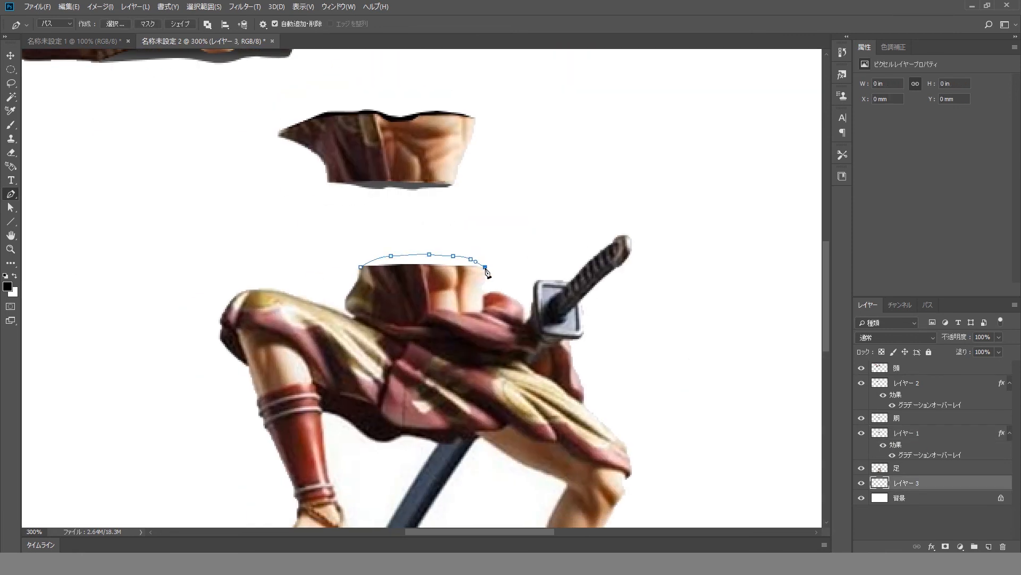
{"action": "left_click", "coordinate": [928, 305]}
{"action": "left_click", "coordinate": [873, 346], "text": "ctrl"}
{"action": "left_click", "coordinate": [867, 305]}
{"action": "key", "text": "alt+BackSpace"}
{"action": "key", "text": "ctrl+d"}
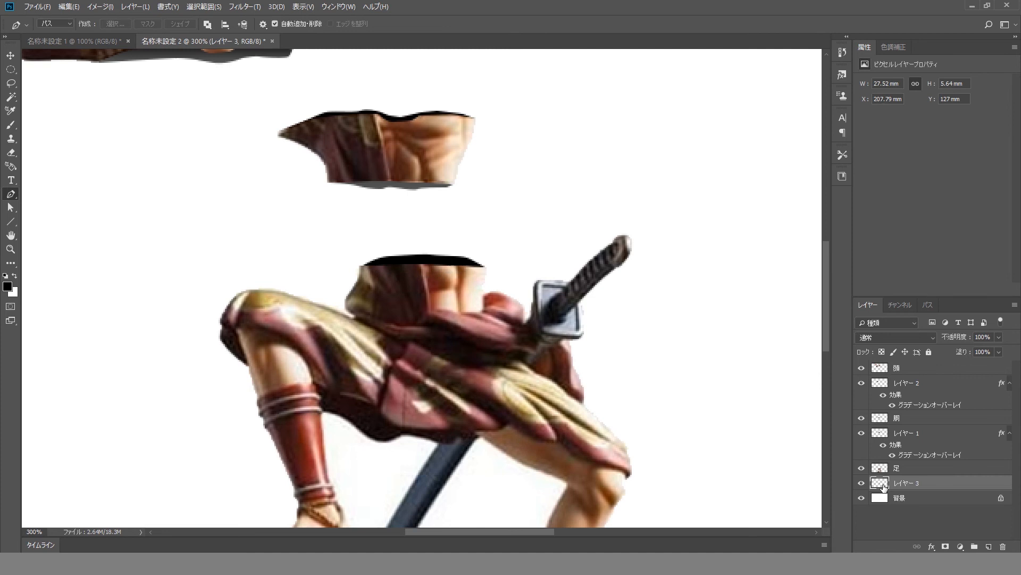
Stretch the black cut surface on レイヤー 3 slightly outward to a width of about 28.22 mm.
{"action": "key", "text": "ctrl+t"}
{"action": "left_click_drag", "start_coordinate": [360, 266], "coordinate": [358, 267]}
{"action": "key", "text": "Return"}
{"action": "double_click", "coordinate": [976, 484]}
{"action": "left_click", "coordinate": [612, 317]}
{"action": "left_click", "coordinate": [801, 211]}
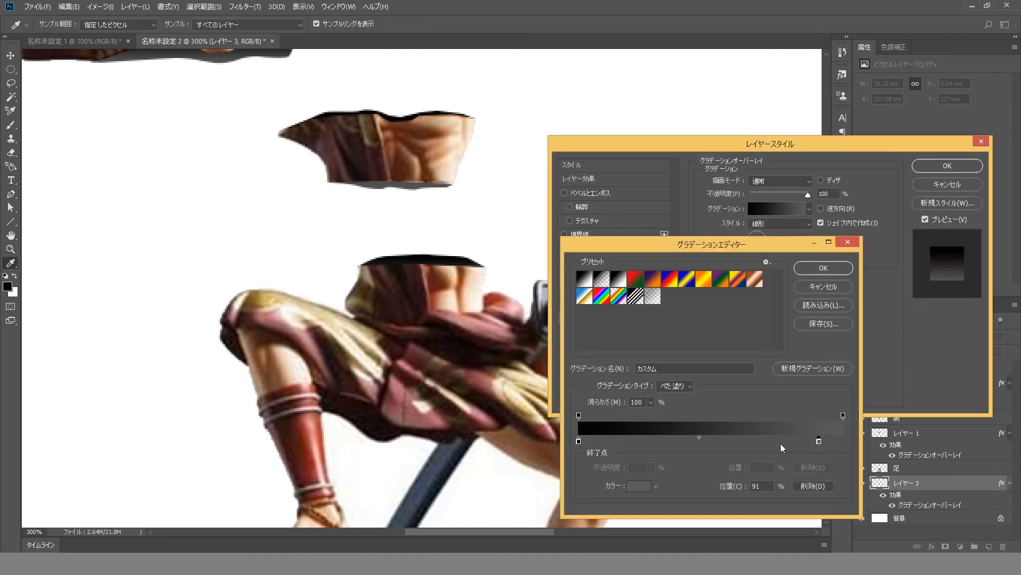
{"action": "left_click", "coordinate": [702, 420]}
{"action": "left_click", "coordinate": [846, 242]}
{"action": "left_click", "coordinate": [933, 185]}
{"action": "double_click", "coordinate": [985, 485]}
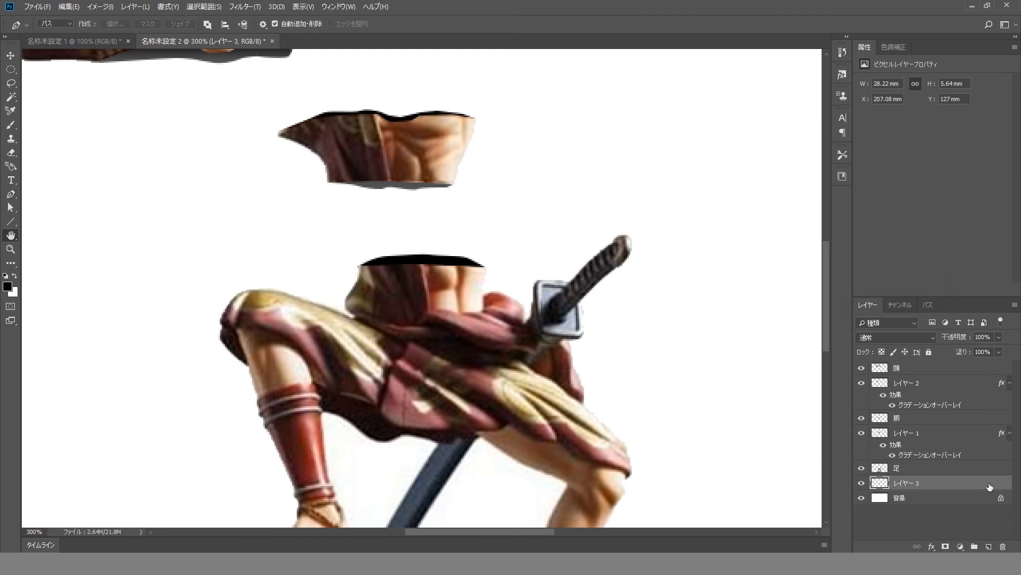
{"action": "left_click", "coordinate": [620, 318]}
{"action": "left_click", "coordinate": [776, 208]}
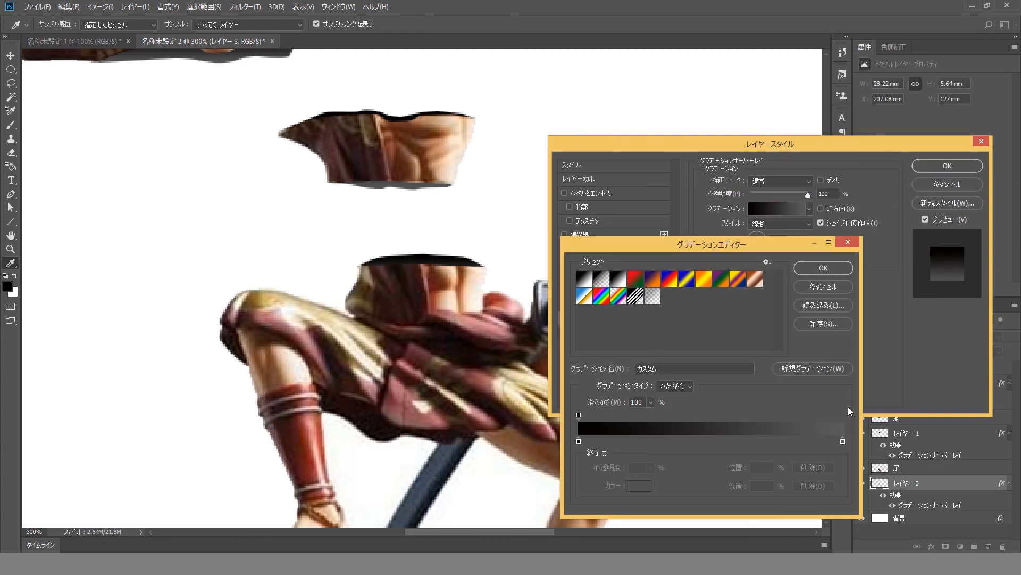
{"action": "left_click", "coordinate": [843, 265]}
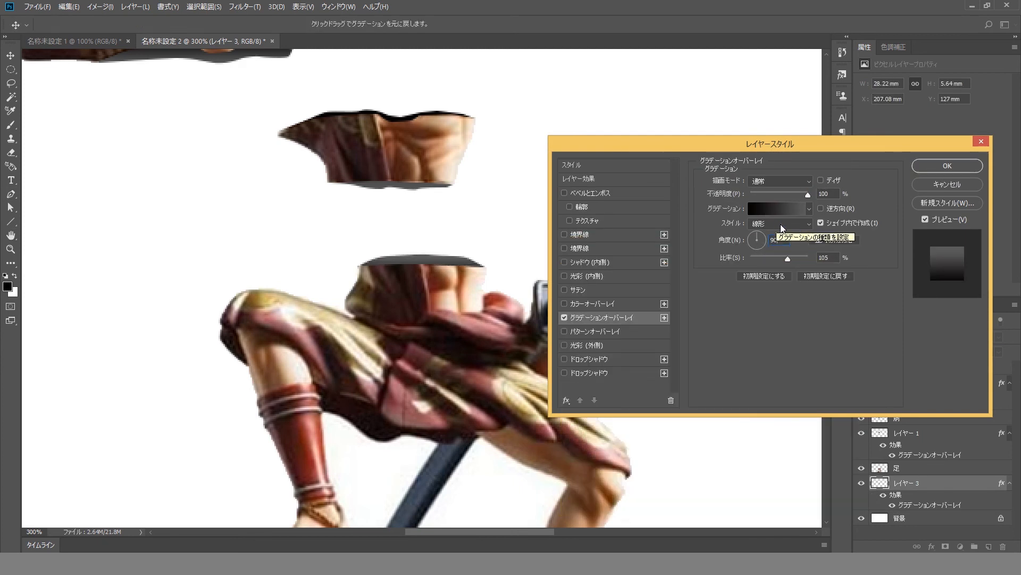
{"action": "left_click", "coordinate": [777, 208]}
{"action": "left_click", "coordinate": [812, 288]}
{"action": "left_click", "coordinate": [964, 188]}
Select all figure layers from 頭 to レイヤー 3 and shift the whole figure about 21 mm to the right.
{"action": "left_click", "coordinate": [387, 253], "text": "alt"}
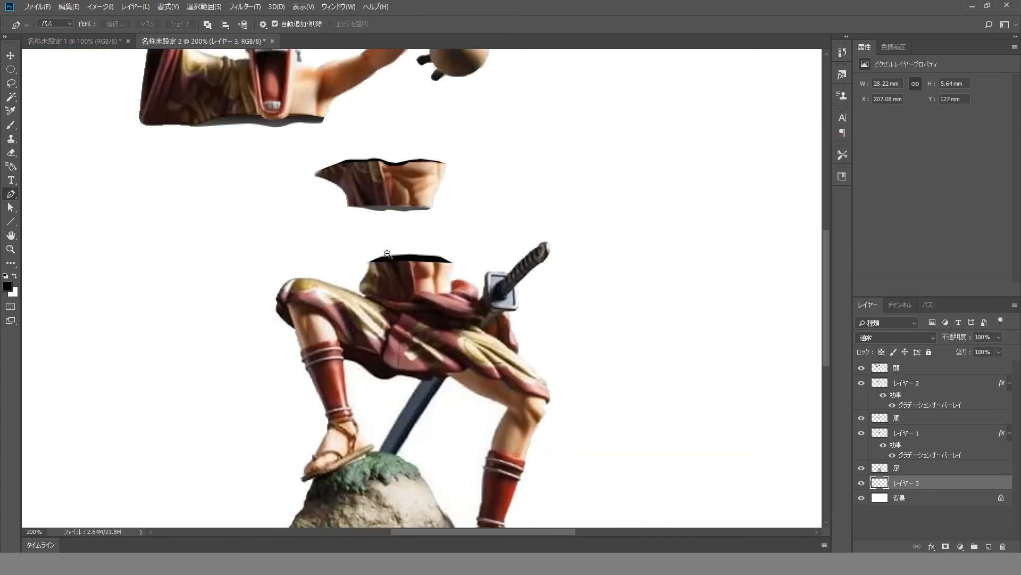
{"action": "left_click", "coordinate": [387, 253], "text": "alt"}
{"action": "left_click_drag", "start_coordinate": [314, 262], "coordinate": [332, 273]}
{"action": "left_click", "coordinate": [931, 368]}
{"action": "left_click", "coordinate": [935, 485], "text": "shift"}
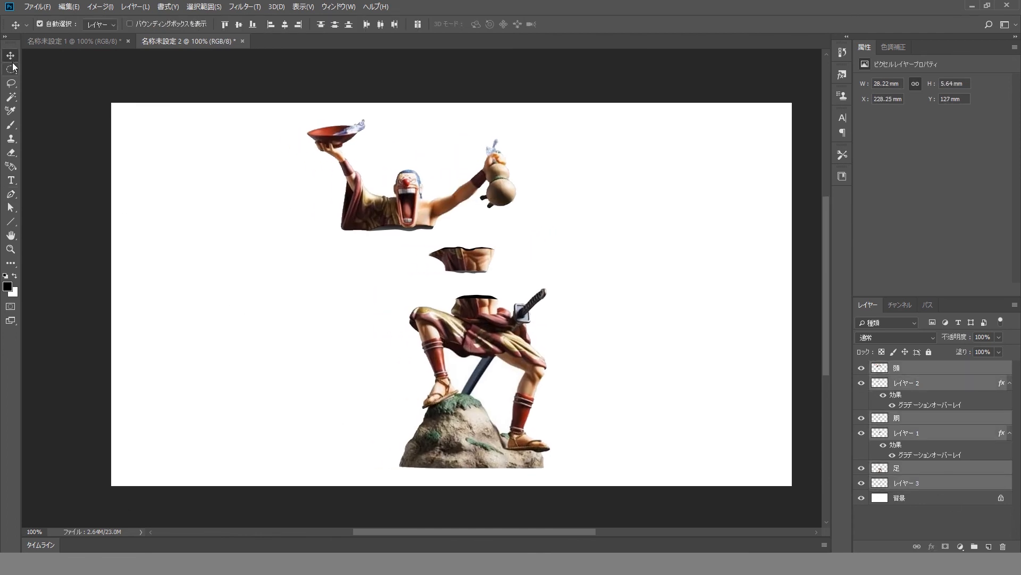
On a new layer, make a crescent about 100 × 89 mm beside the figure from two overlapping ellipses and fill it with white.
{"action": "left_click", "coordinate": [989, 546]}
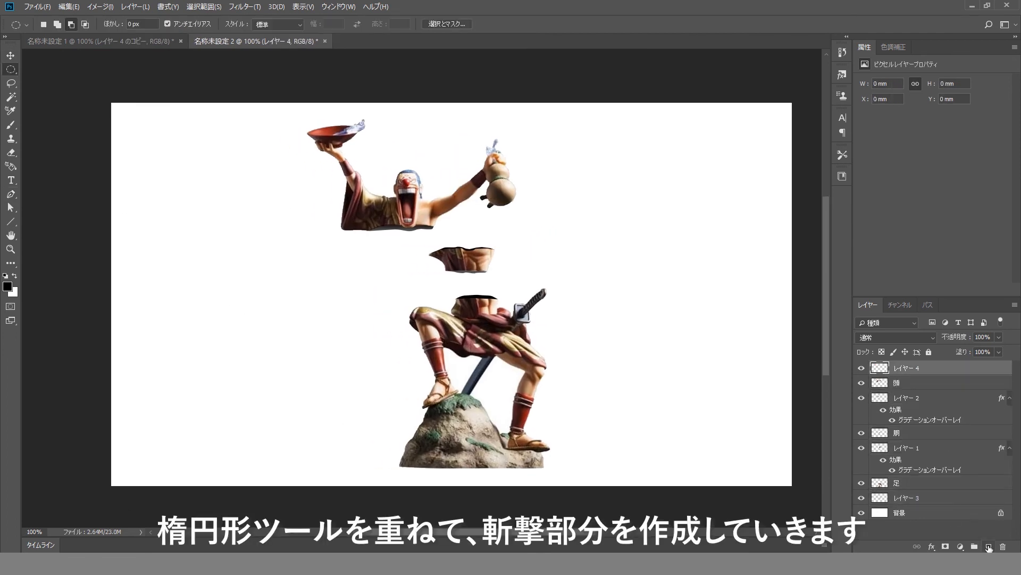
{"action": "left_click_drag", "start_coordinate": [164, 288], "coordinate": [343, 432]}
{"action": "left_click_drag", "start_coordinate": [193, 281], "coordinate": [354, 422]}
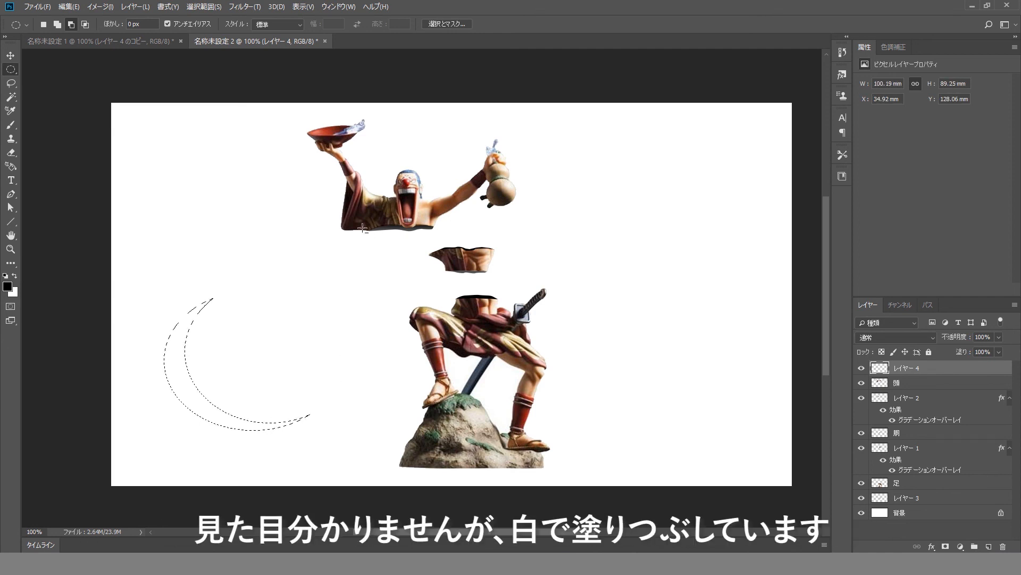
{"action": "key", "text": "ctrl+d"}
Add an Outer Glow to the crescent layer with opacity 100%, spread 0% and size 10 px.
{"action": "double_click", "coordinate": [968, 369]}
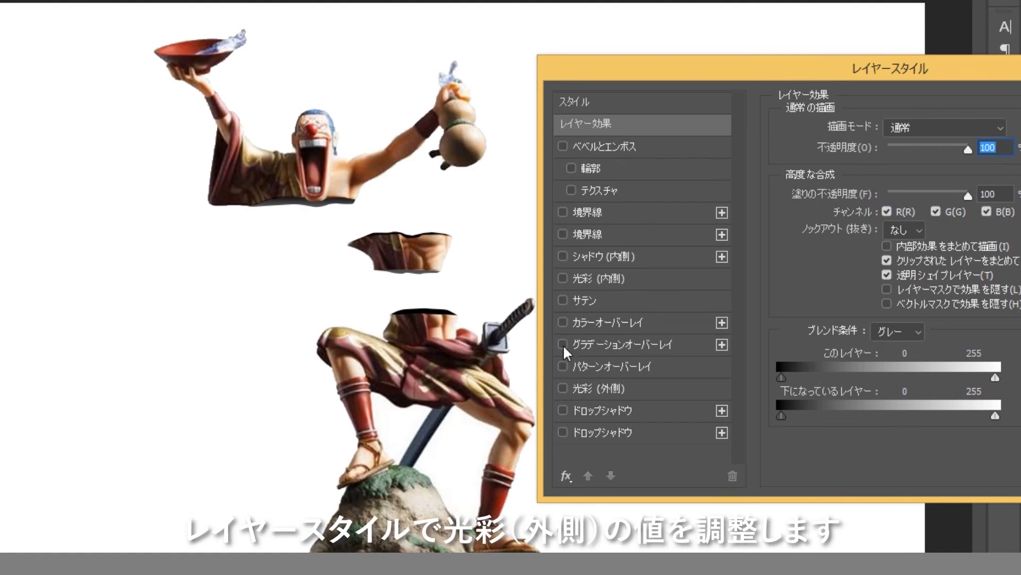
{"action": "left_click", "coordinate": [563, 389]}
{"action": "left_click", "coordinate": [674, 398]}
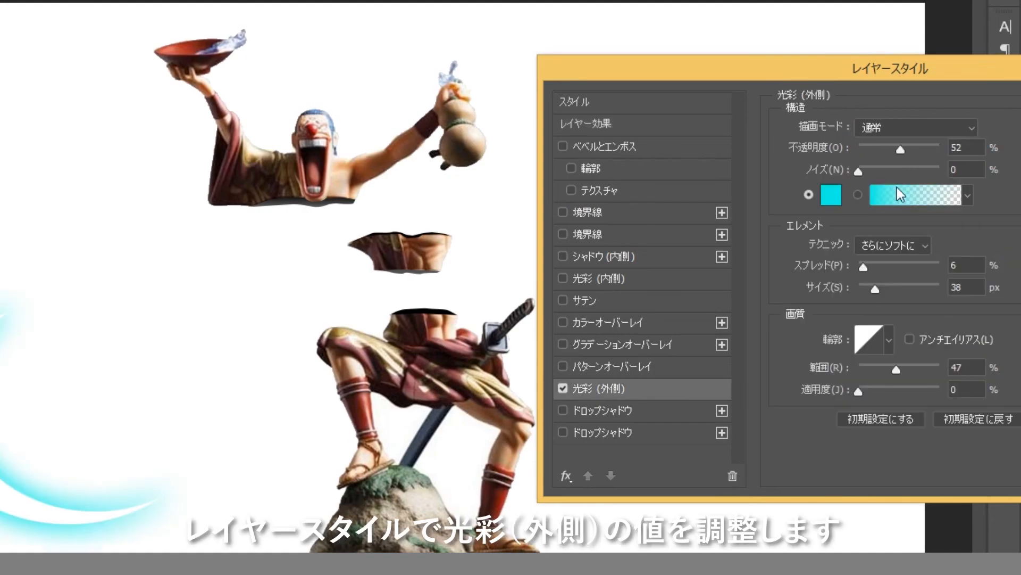
{"action": "left_click_drag", "start_coordinate": [900, 149], "coordinate": [940, 149]}
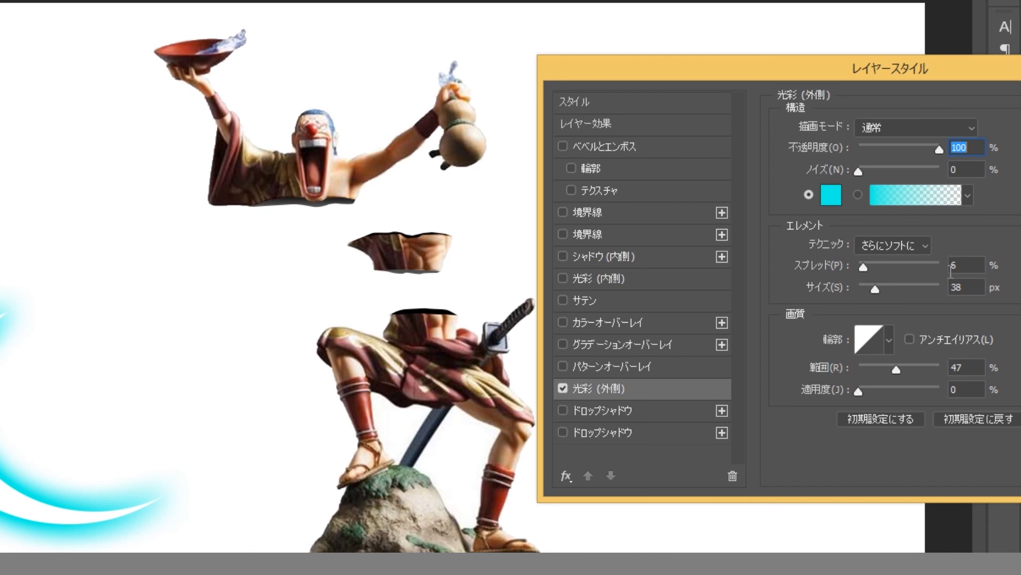
{"action": "left_click_drag", "start_coordinate": [875, 290], "coordinate": [859, 289]}
{"action": "left_click_drag", "start_coordinate": [868, 266], "coordinate": [867, 292]}
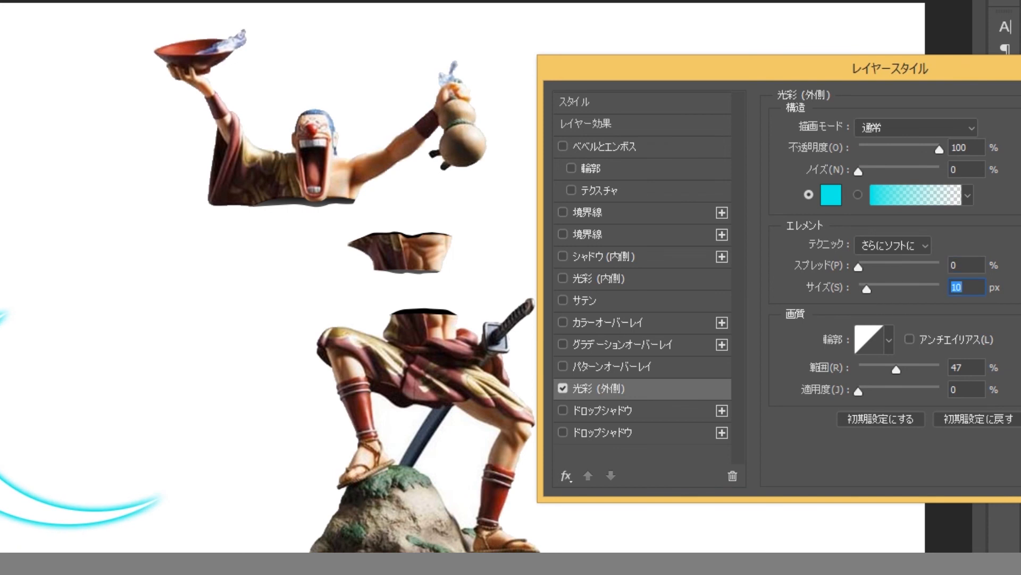
{"action": "key", "text": "Return"}
Duplicate the crescent layer and set the copy's Outer Glow to opacity 55%, spread 1% and size 32 px.
{"action": "key", "text": "ctrl+j"}
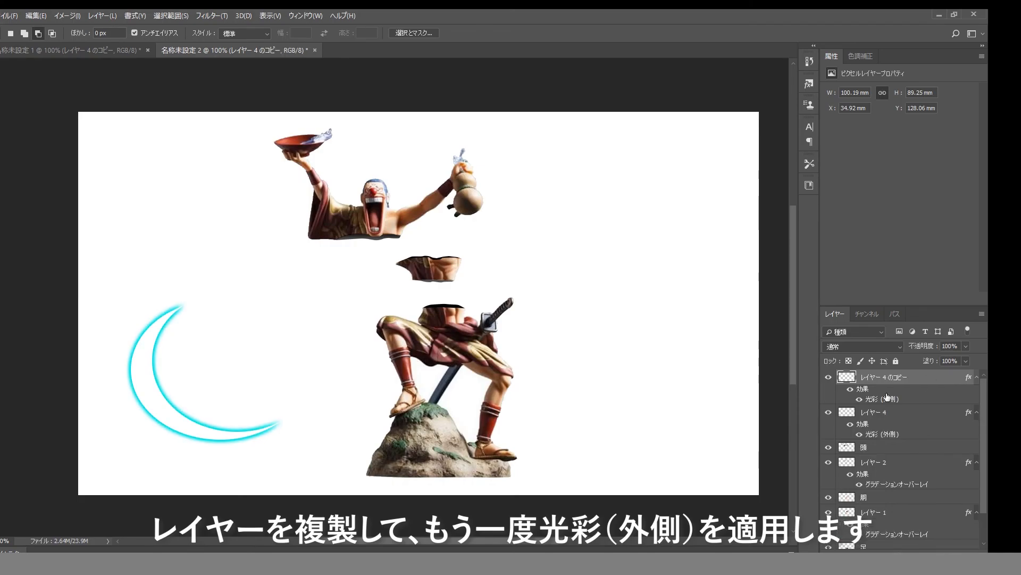
{"action": "double_click", "coordinate": [880, 399]}
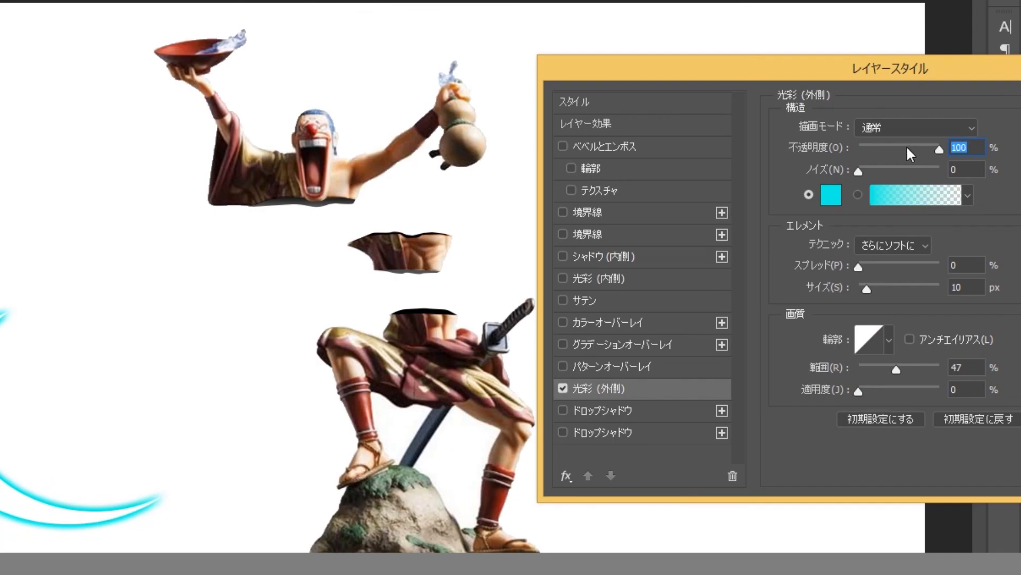
{"action": "left_click_drag", "start_coordinate": [911, 154], "coordinate": [906, 153]}
{"action": "mouse_move", "coordinate": [868, 287]}
{"action": "left_mouse_down"}
{"action": "mouse_move", "coordinate": [886, 269]}
{"action": "mouse_move", "coordinate": [862, 277]}
{"action": "left_mouse_up"}
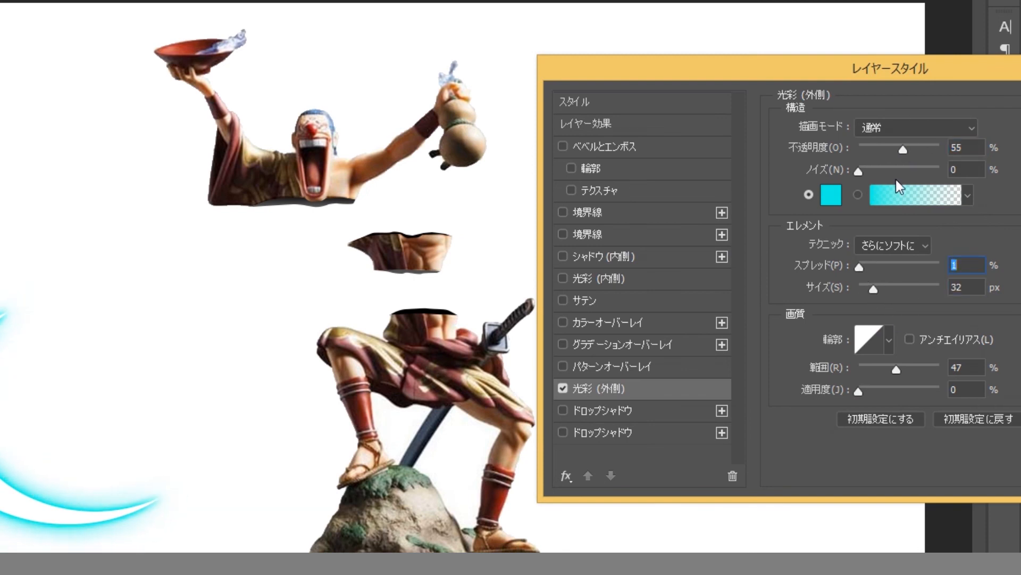
{"action": "left_click", "coordinate": [1020, 104]}
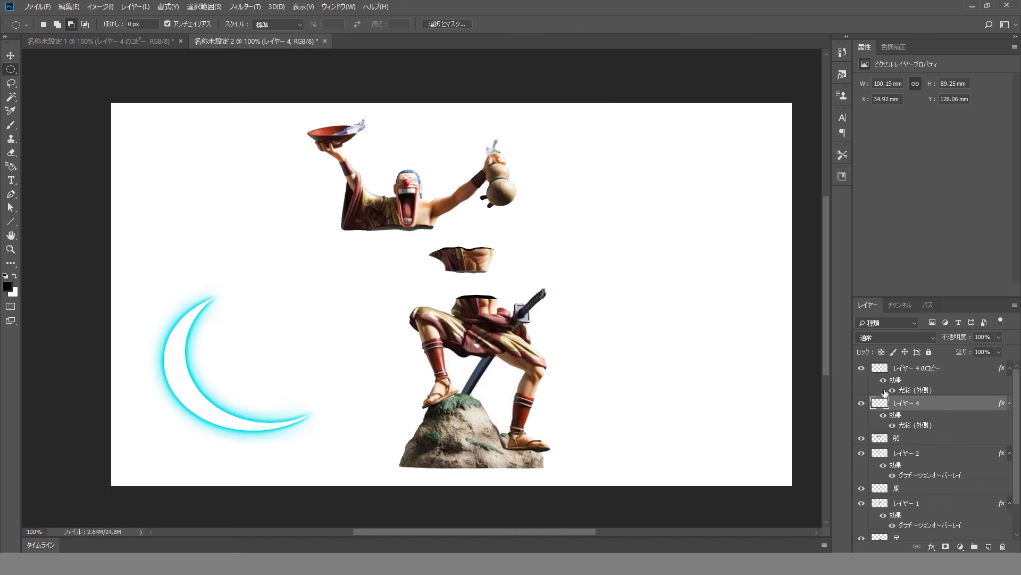
Compare the crescent with and without the copy's glow, and merge レイヤー 4 and レイヤー 4 のコピー into one layer.
{"action": "left_click", "coordinate": [861, 369]}
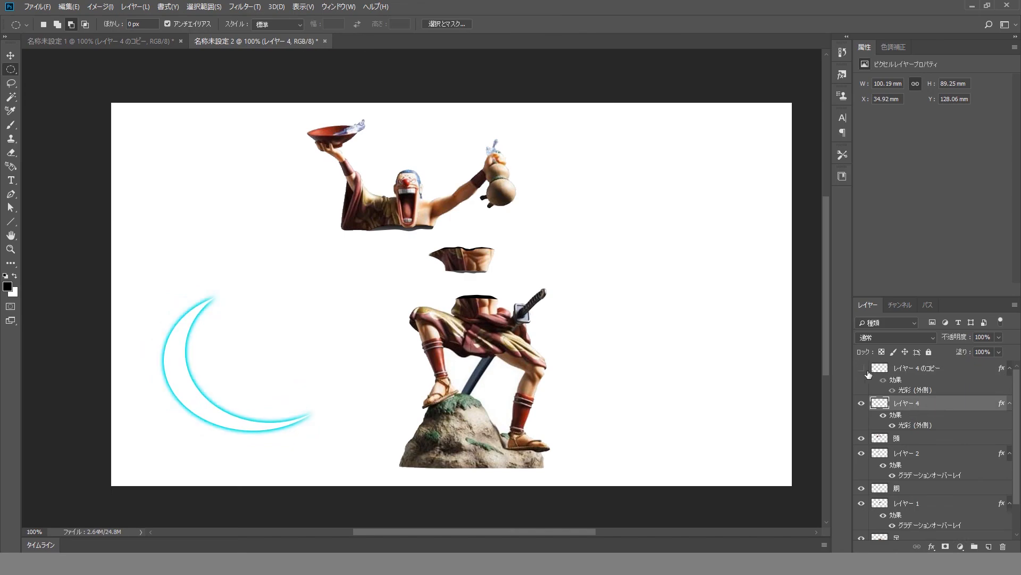
{"action": "left_click", "coordinate": [863, 369]}
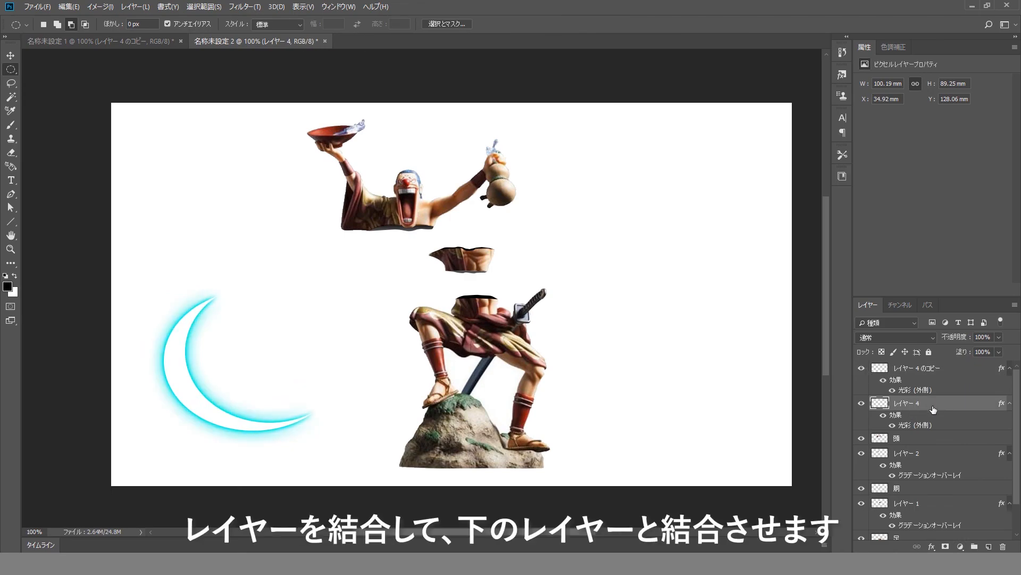
{"action": "left_click", "coordinate": [956, 373], "text": "shift"}
{"action": "right_click", "coordinate": [965, 372]}
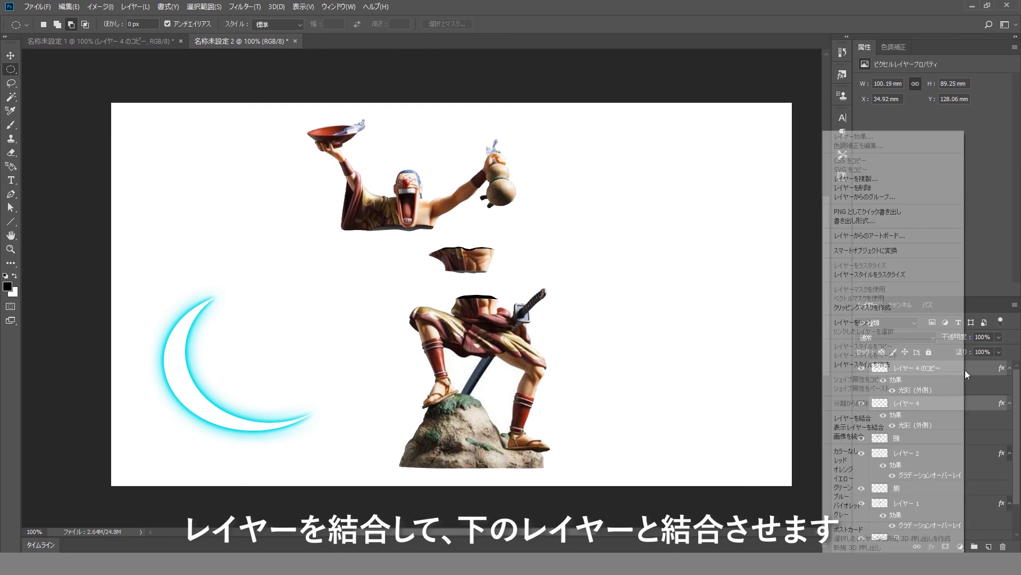
{"action": "left_click", "coordinate": [870, 421]}
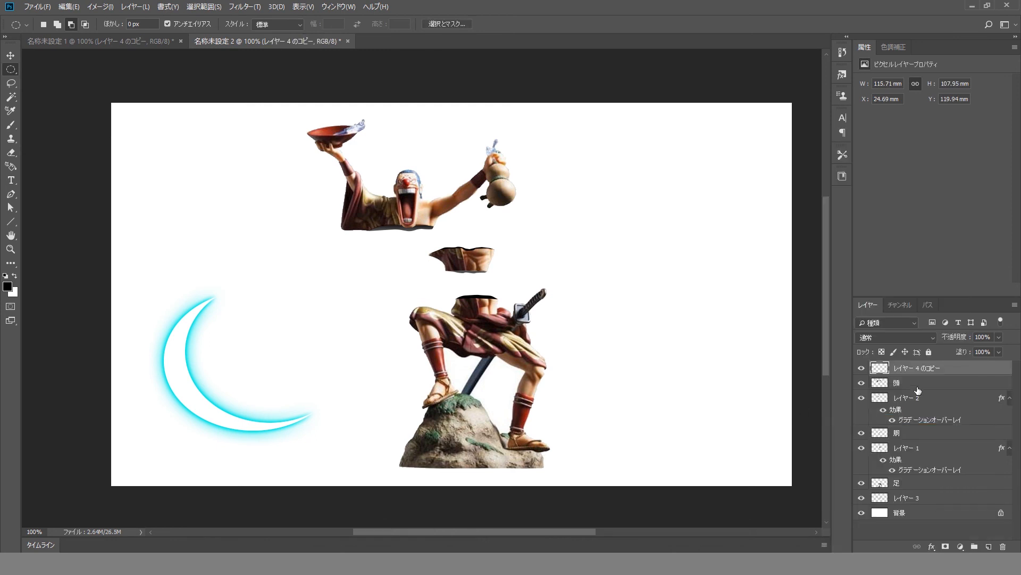
Apply the Wind filter (風) to the merged crescent with the type 強く and the direction 左から.
{"action": "left_click", "coordinate": [11, 55]}
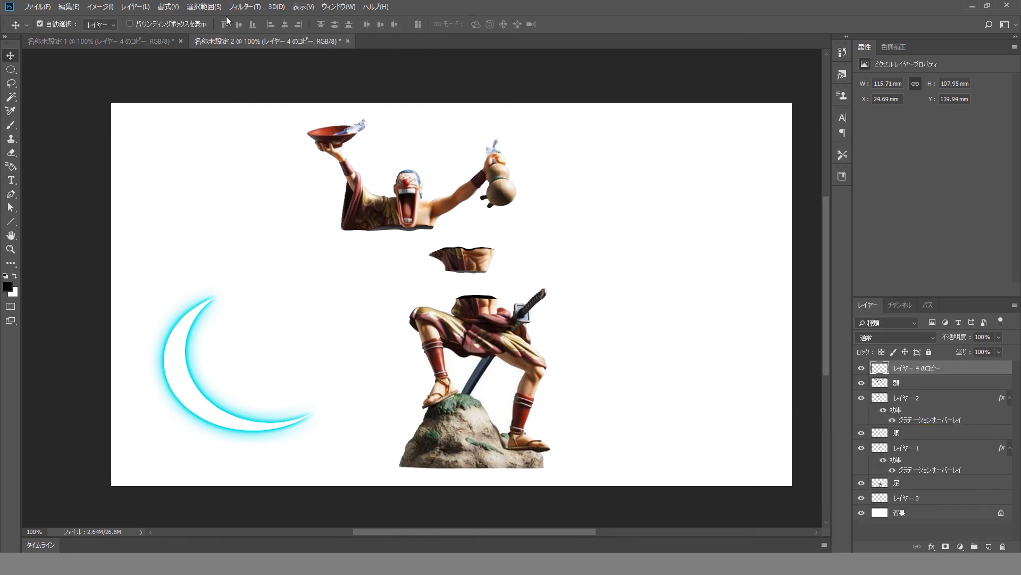
{"action": "left_click", "coordinate": [245, 7]}
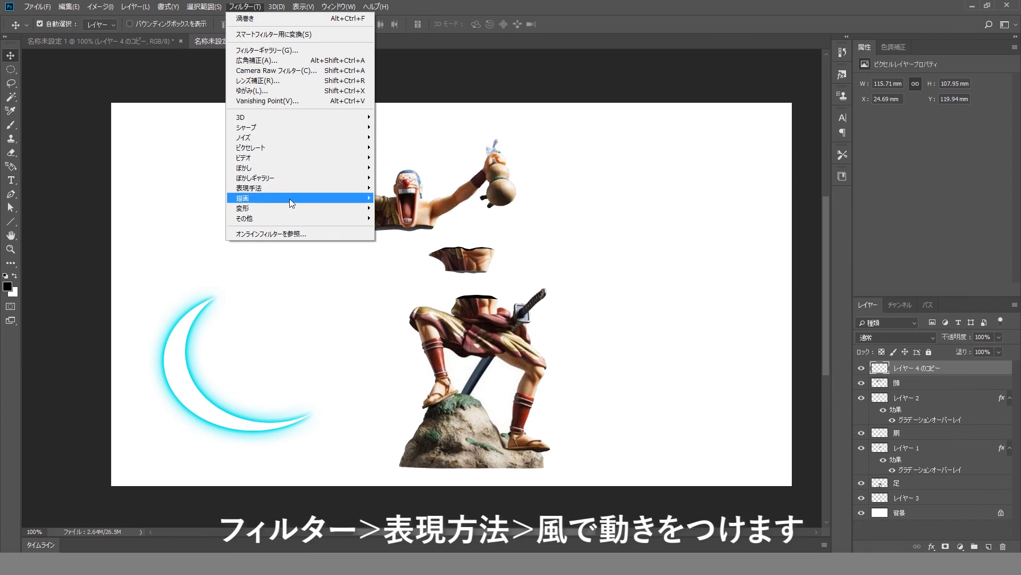
{"action": "mouse_move", "coordinate": [296, 212]}
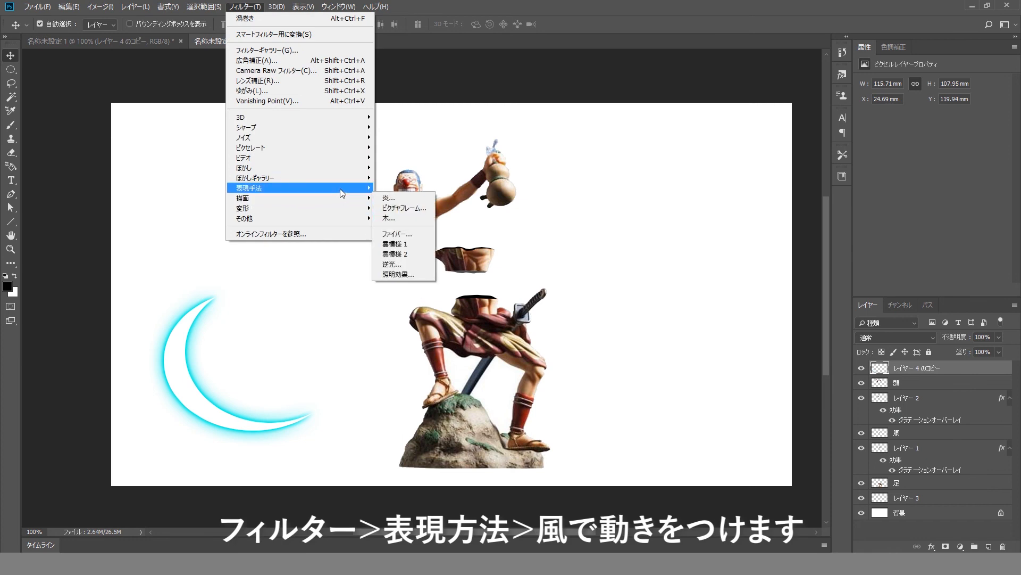
{"action": "mouse_move", "coordinate": [342, 193]}
{"action": "left_click", "coordinate": [394, 232]}
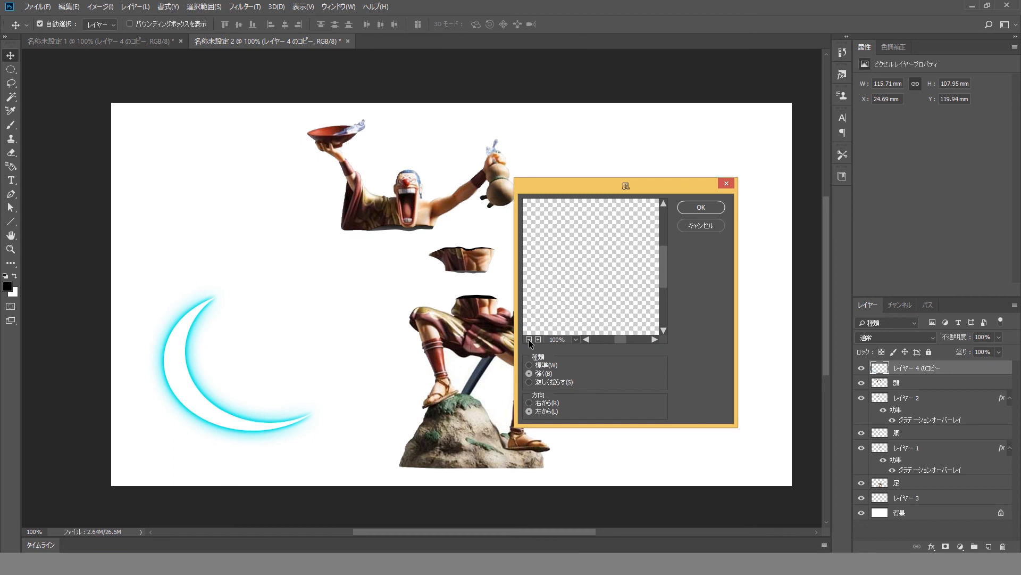
{"action": "left_click", "coordinate": [530, 339]}
{"action": "left_click", "coordinate": [530, 339]}
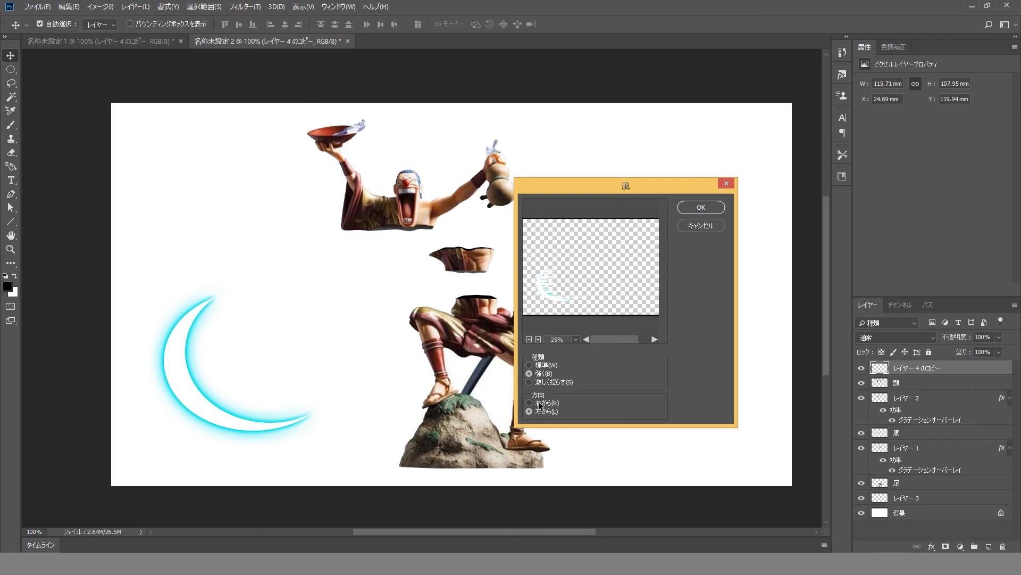
{"action": "left_click", "coordinate": [701, 207]}
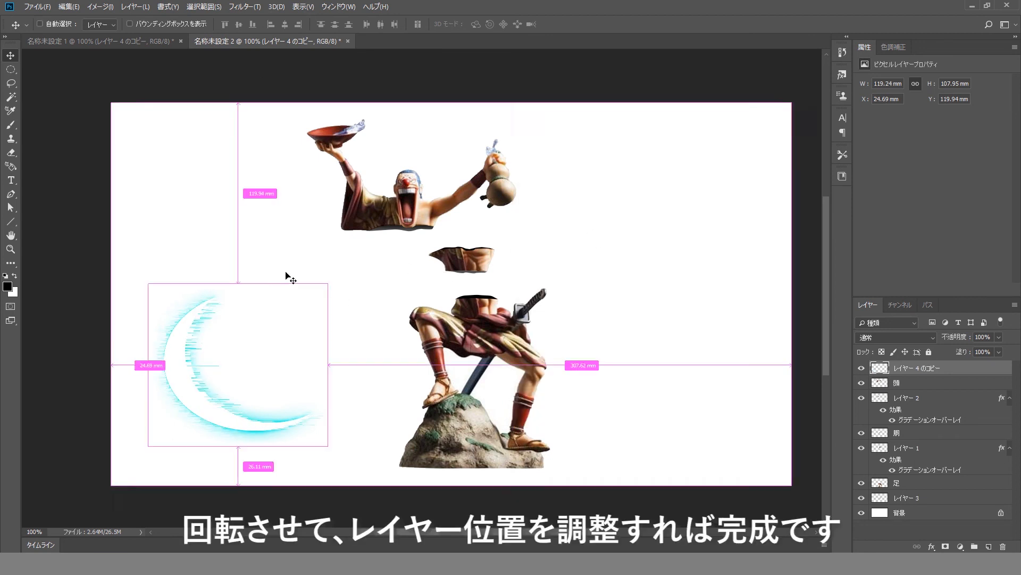
Rotate the crescent to about 146° and place it over the gap between the head and leg sections.
{"action": "key", "text": "ctrl+t"}
{"action": "left_click_drag", "start_coordinate": [319, 403], "coordinate": [153, 275]}
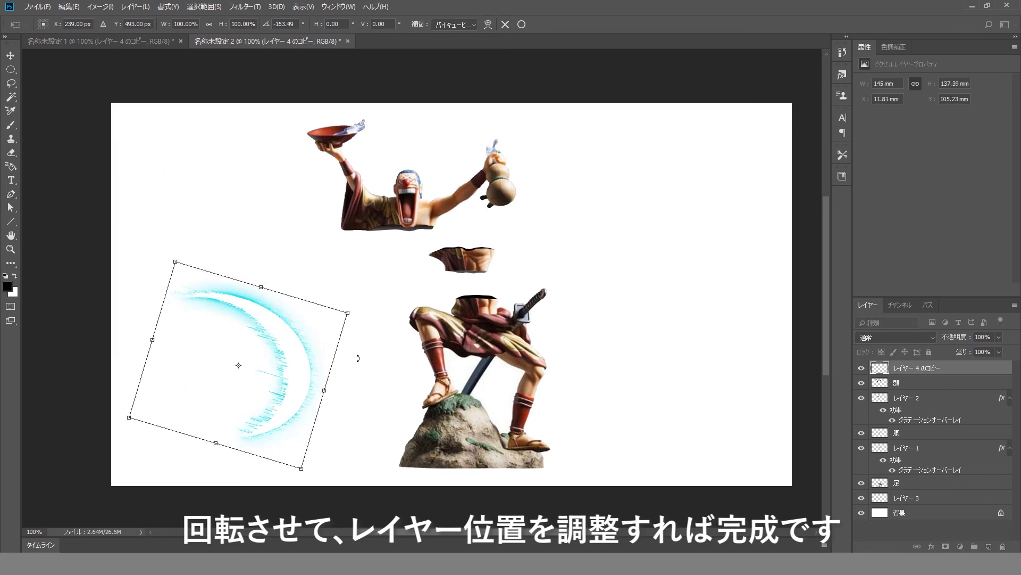
{"action": "left_click_drag", "start_coordinate": [358, 357], "coordinate": [310, 240]}
{"action": "left_click_drag", "start_coordinate": [298, 338], "coordinate": [509, 253]}
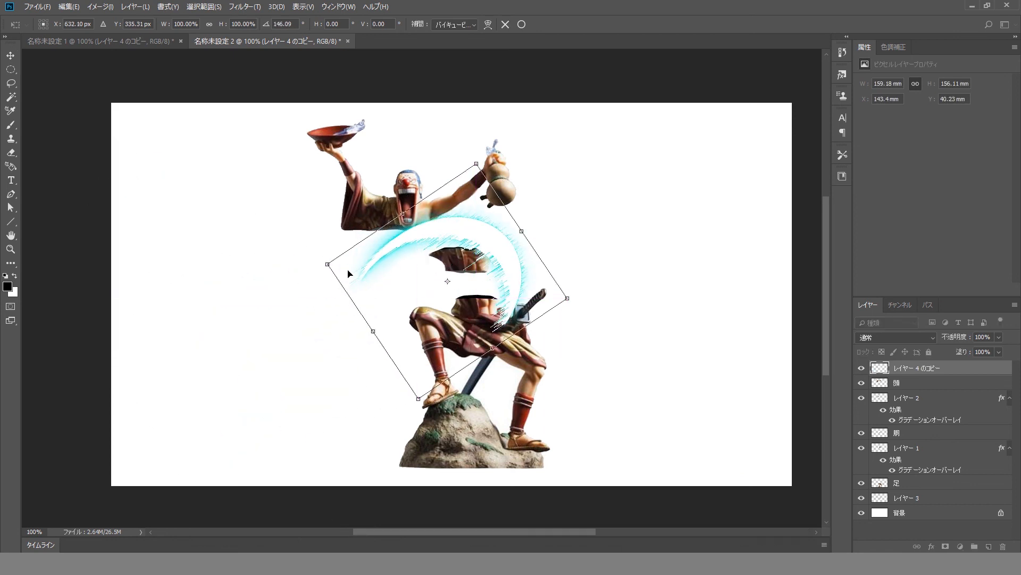
Stretch the crescent to about 124% width and 84% height so it sweeps around the torso section.
{"action": "left_click_drag", "start_coordinate": [326, 264], "coordinate": [304, 295]}
{"action": "left_click_drag", "start_coordinate": [498, 237], "coordinate": [515, 260]}
{"action": "left_click_drag", "start_coordinate": [485, 350], "coordinate": [476, 336]}
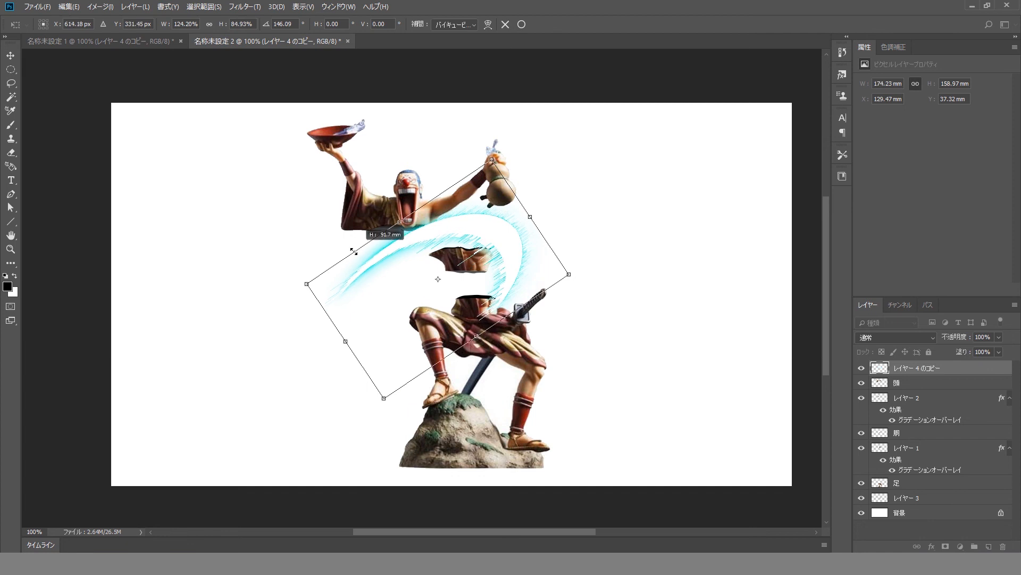
{"action": "left_click_drag", "start_coordinate": [506, 226], "coordinate": [501, 225]}
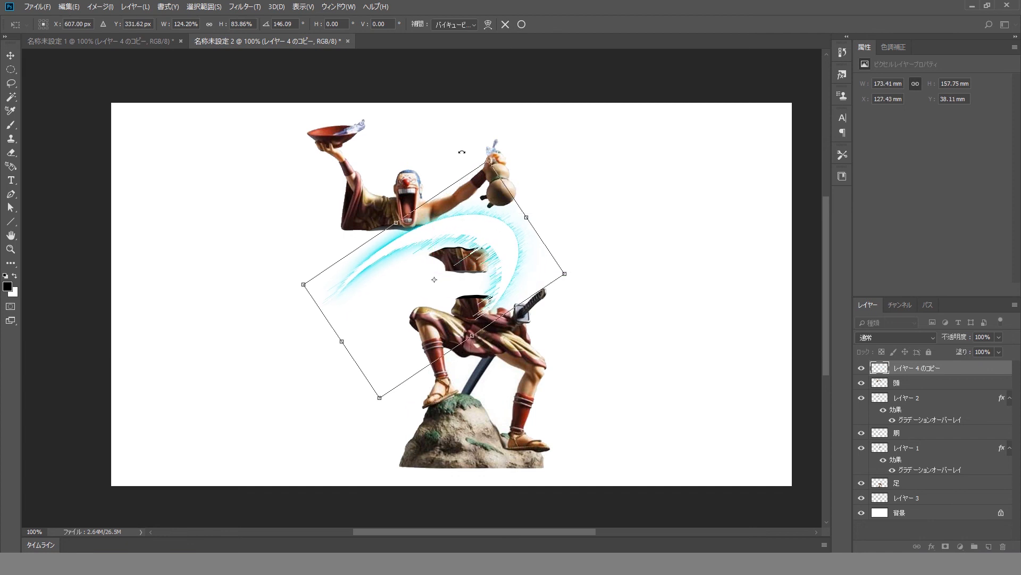